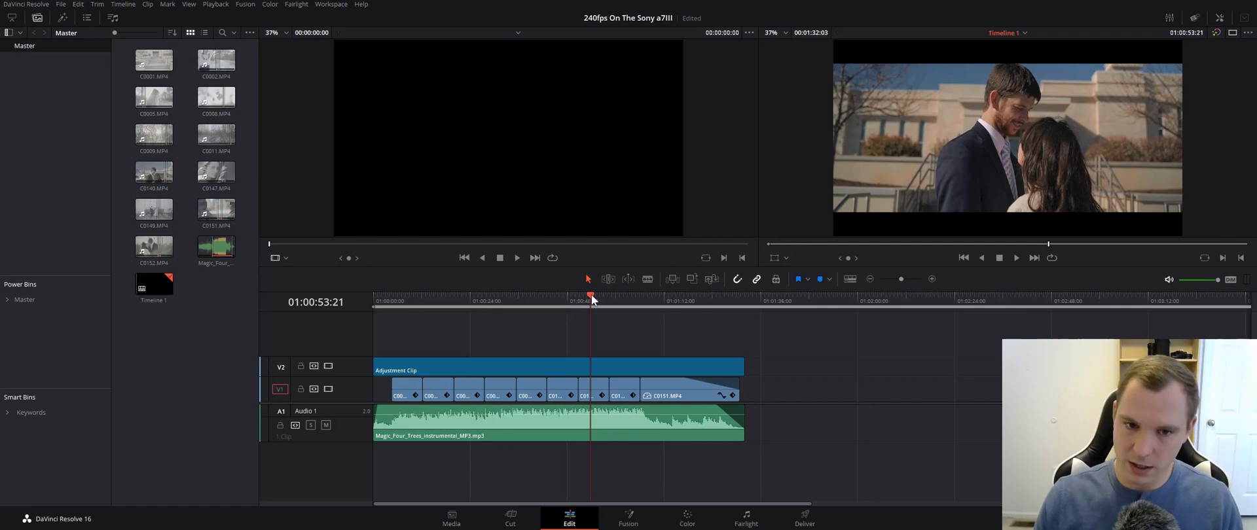
- Lower the system volume and play the timeline from the first video clip at 01:00:08:06
scroll(576, 371, down, 4)
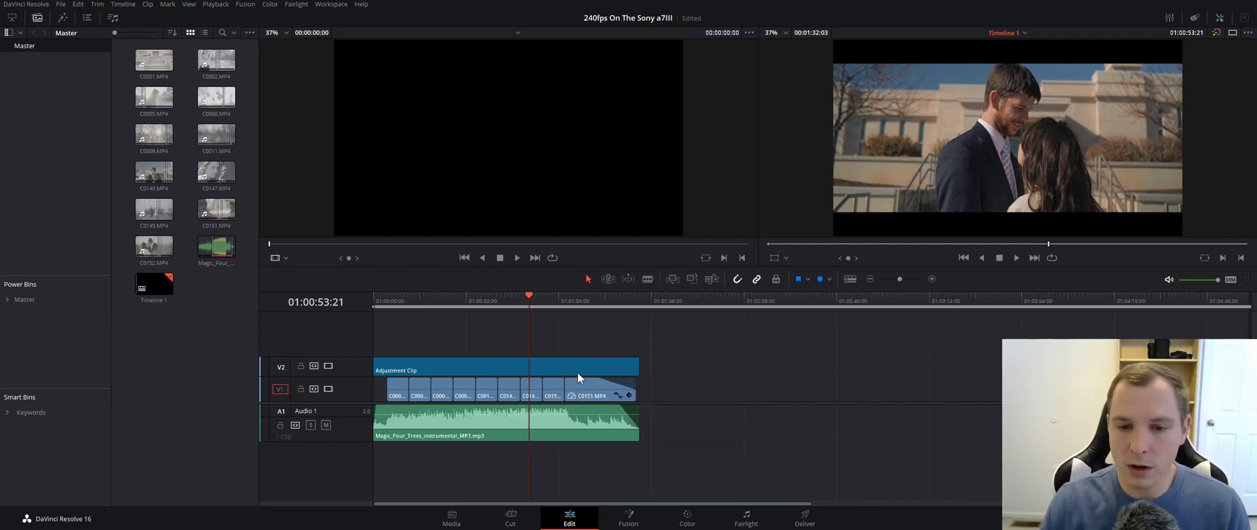
scroll(538, 370, up, 5)
drag(603, 295, 411, 329)
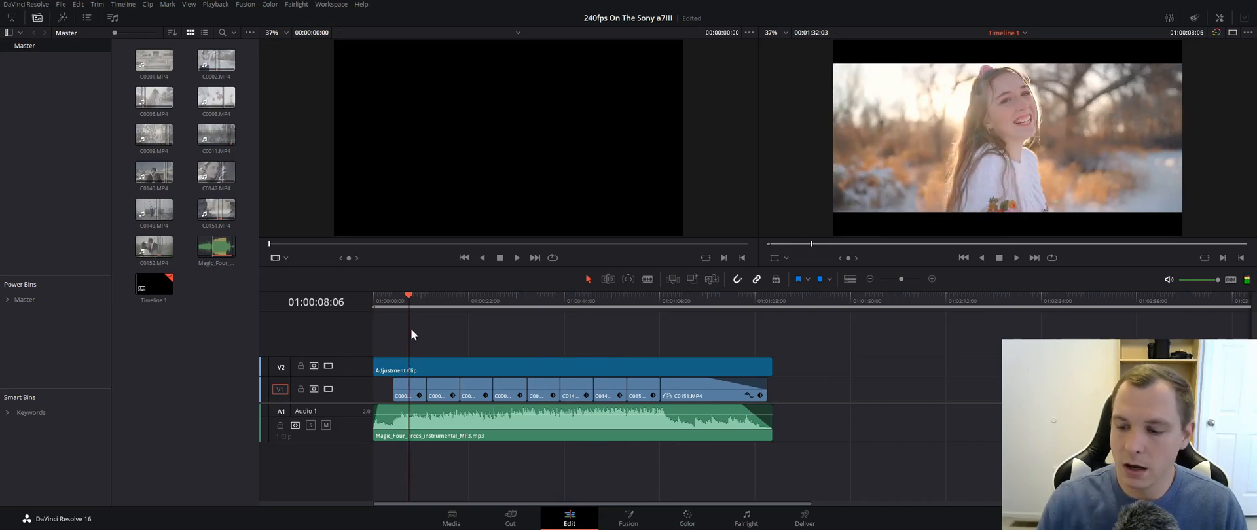
key(XF86AudioLowerVolume)
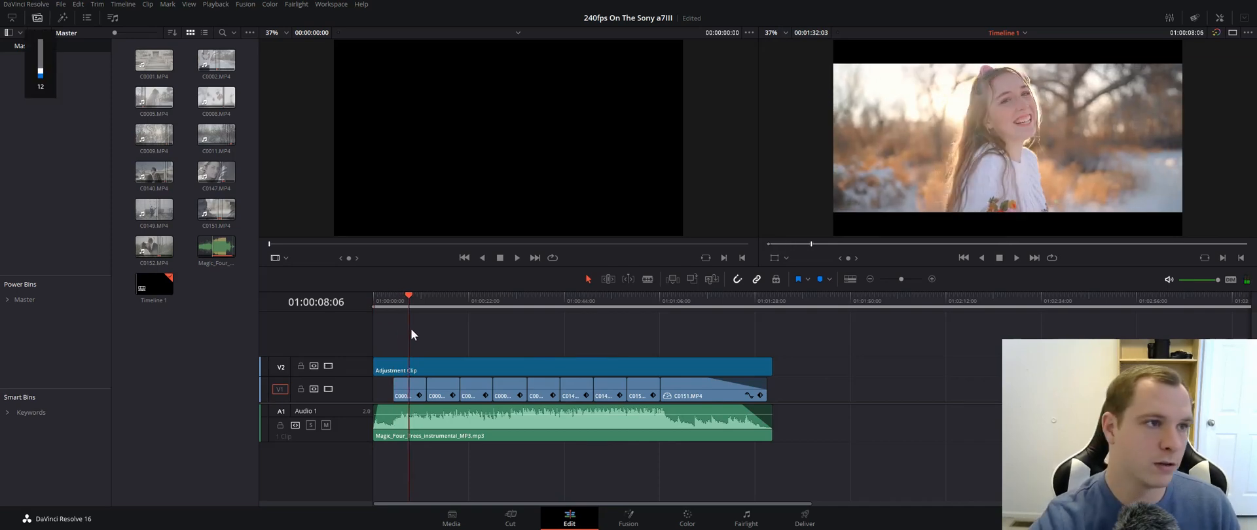
key(space)
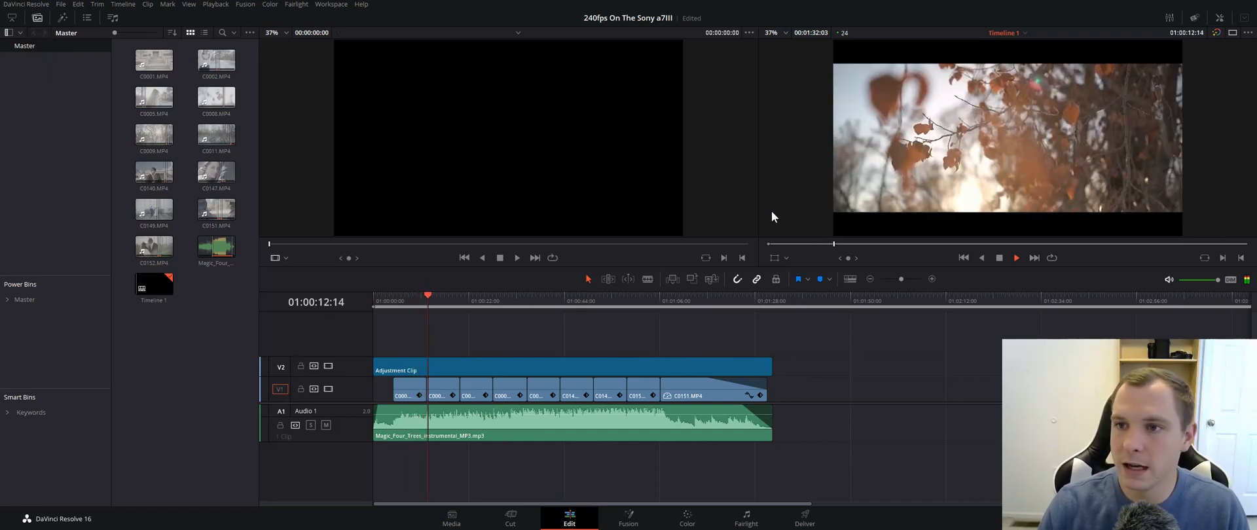
- Show the retime controls on the first four clips of video track 1
click(449, 393)
key(ctrl+r)
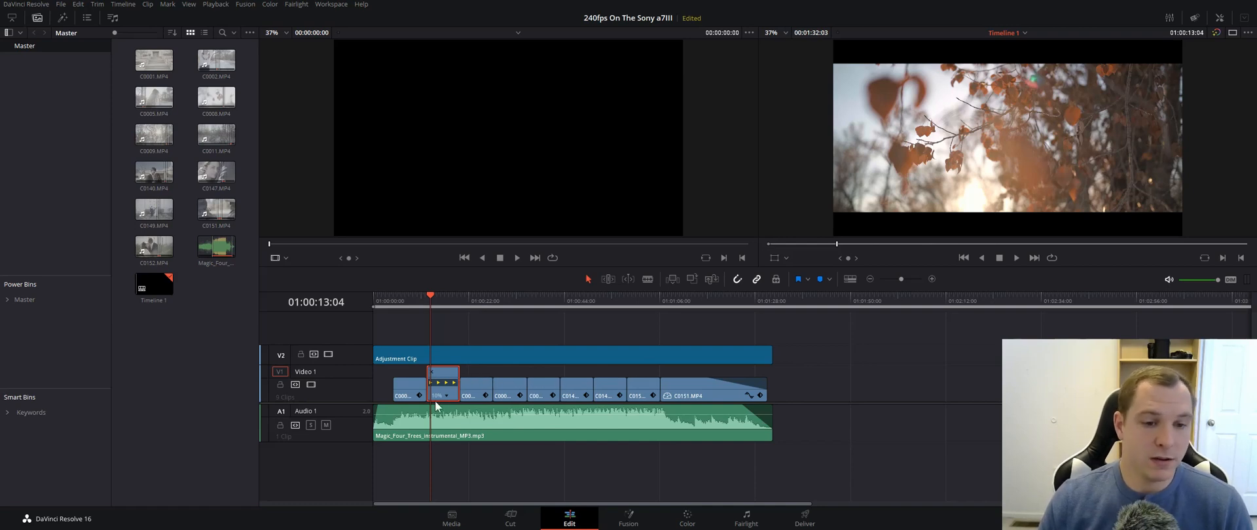
click(410, 393)
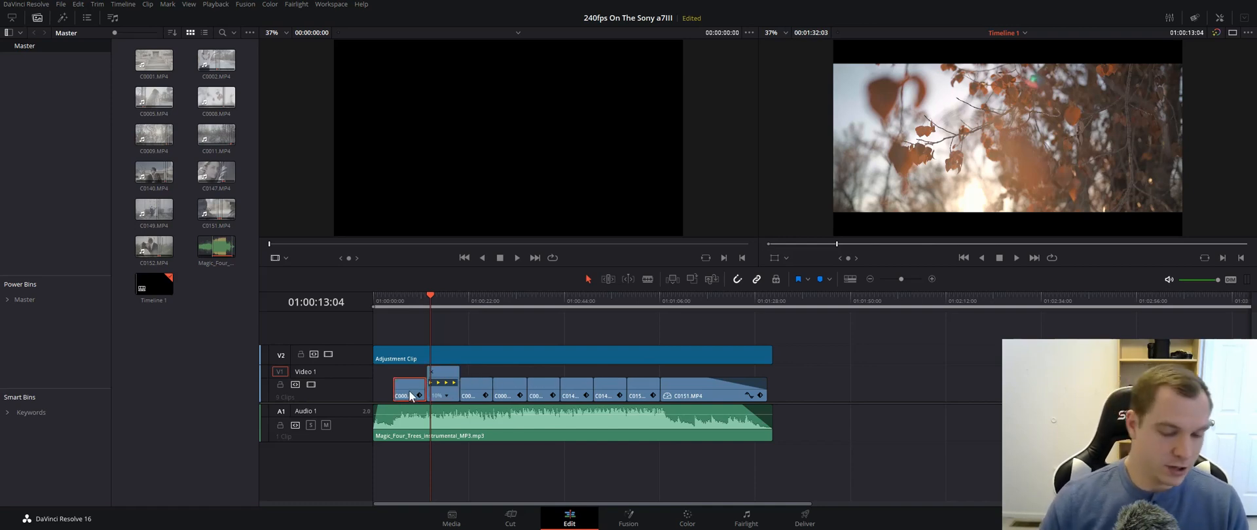
click(473, 389)
key(ctrl+r)
click(509, 394)
key(ctrl+r)
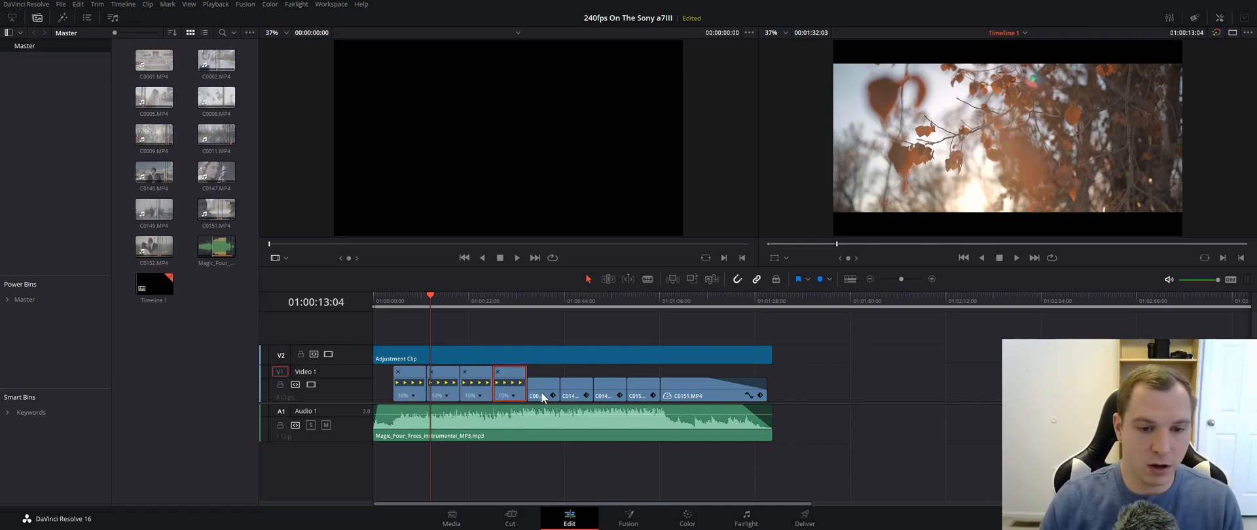
- Show the retime controls on the remaining clips of video track 1 and select all of the track's clips
click(540, 393)
key(ctrl+r)
click(572, 394)
key(ctrl+r)
drag(809, 386, 380, 383)
key(ctrl+r)
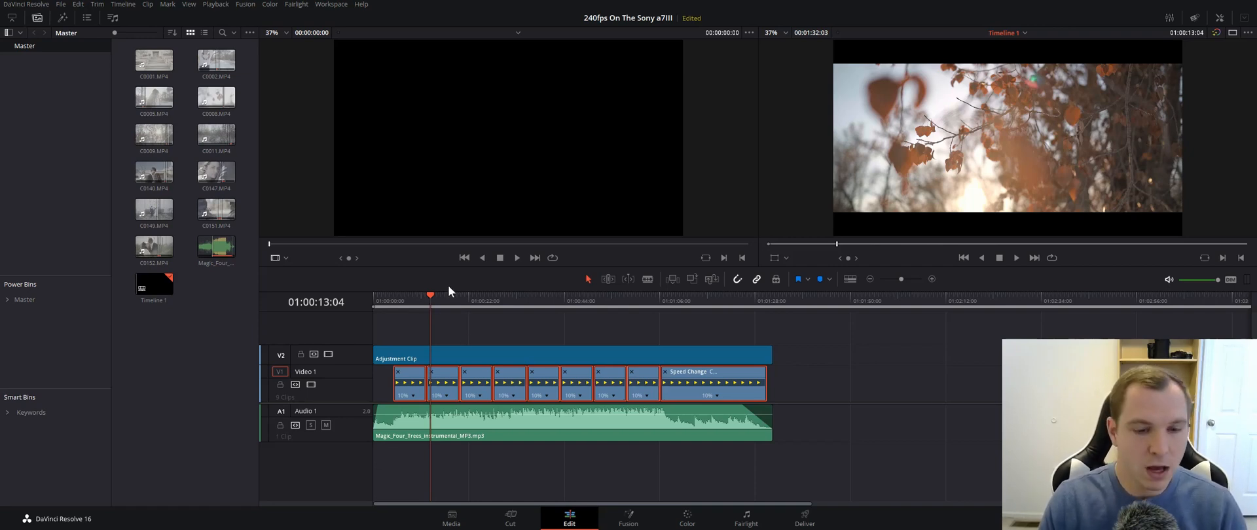
- Hide the retime controls on all selected clips and play the timeline from within the first video clip
scroll(416, 331, up, 2)
scroll(425, 333, down, 2)
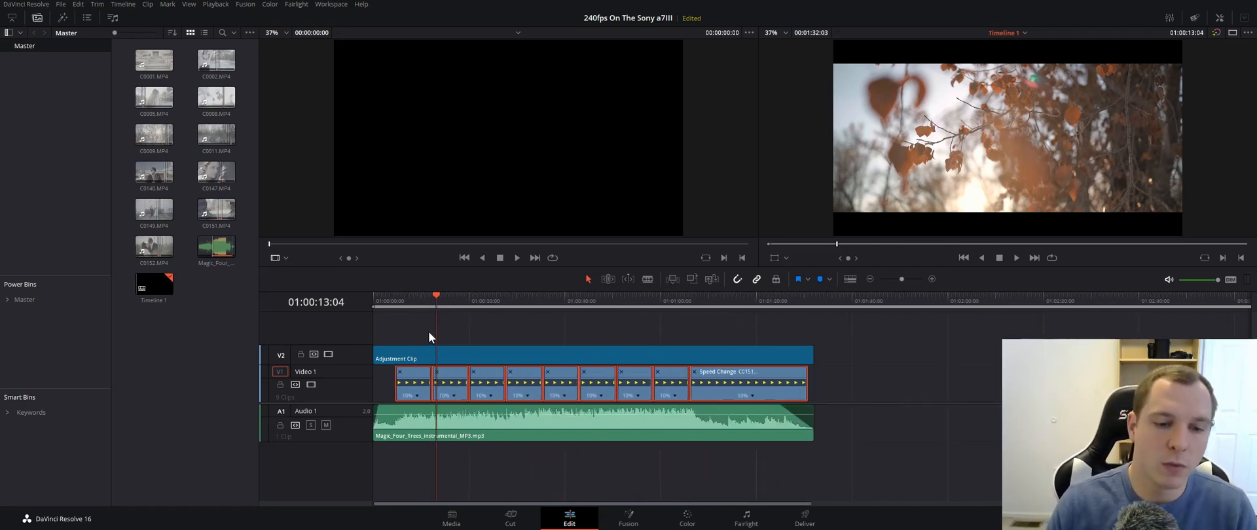
scroll(428, 331, up, 3)
key(ctrl+r)
drag(466, 305, 420, 306)
key(space)
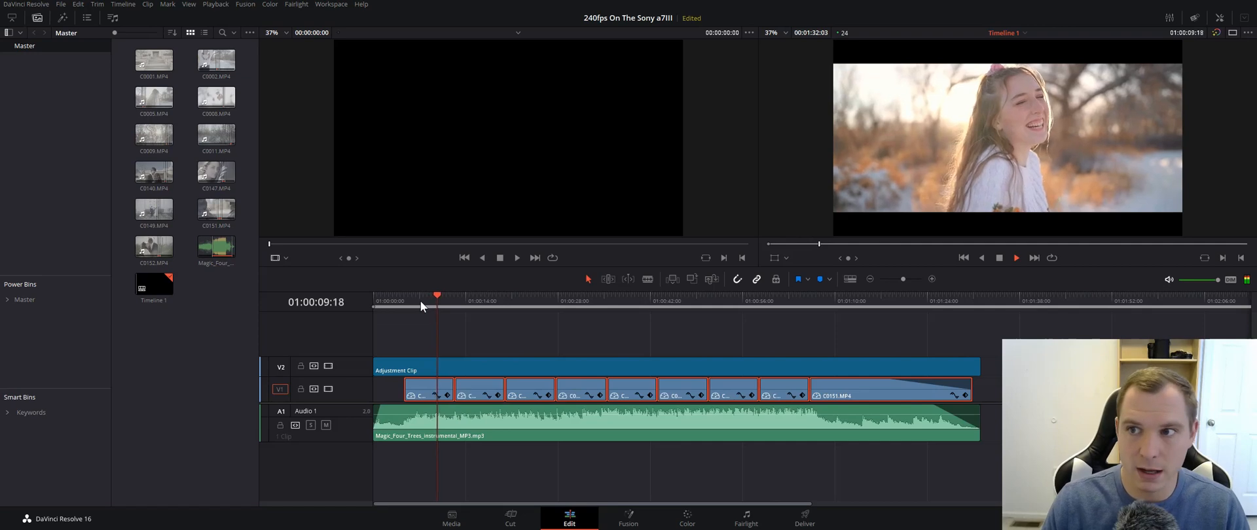
key(space)
- Move the playhead to 01:00:07:19 and open the Retime And Scaling settings of clip C0002.MP4 in the Inspector
scroll(482, 329, up, 4)
drag(618, 299, 540, 321)
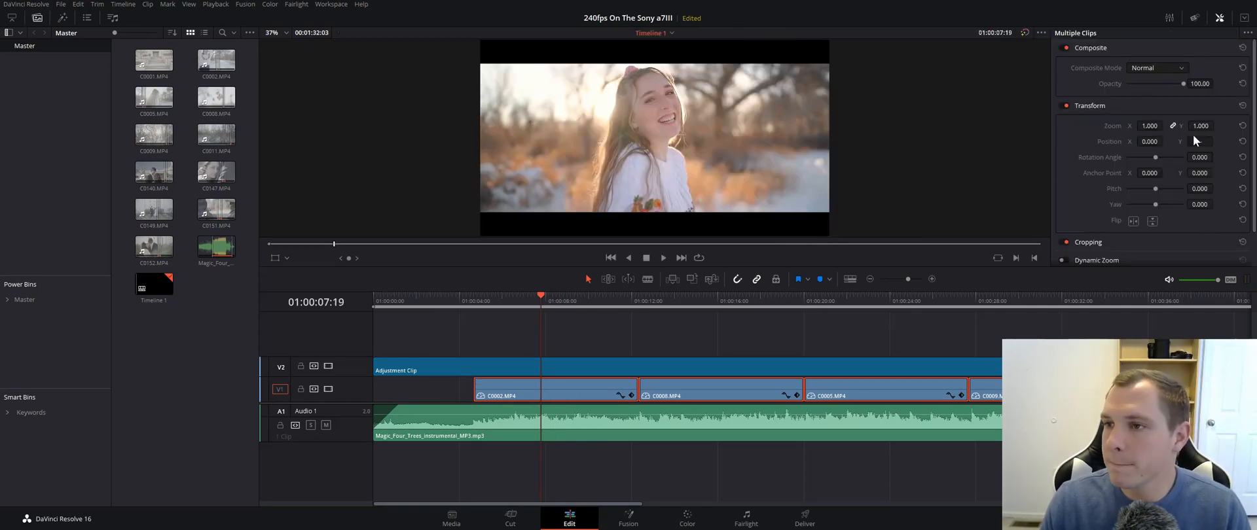
scroll(1191, 144, down, 1)
click(674, 334)
click(561, 387)
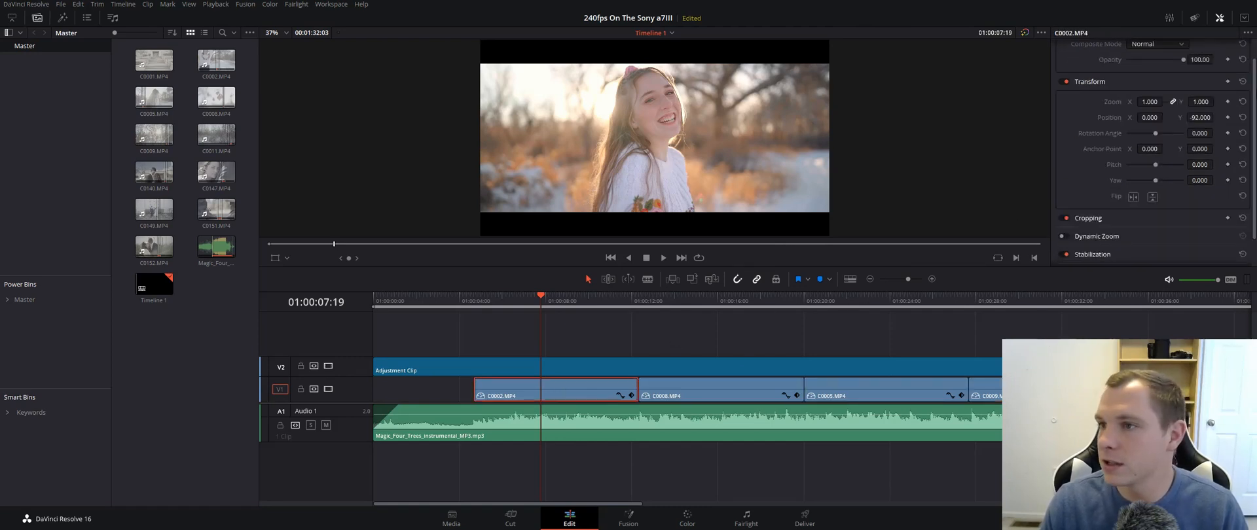
drag(1253, 92, 1252, 122)
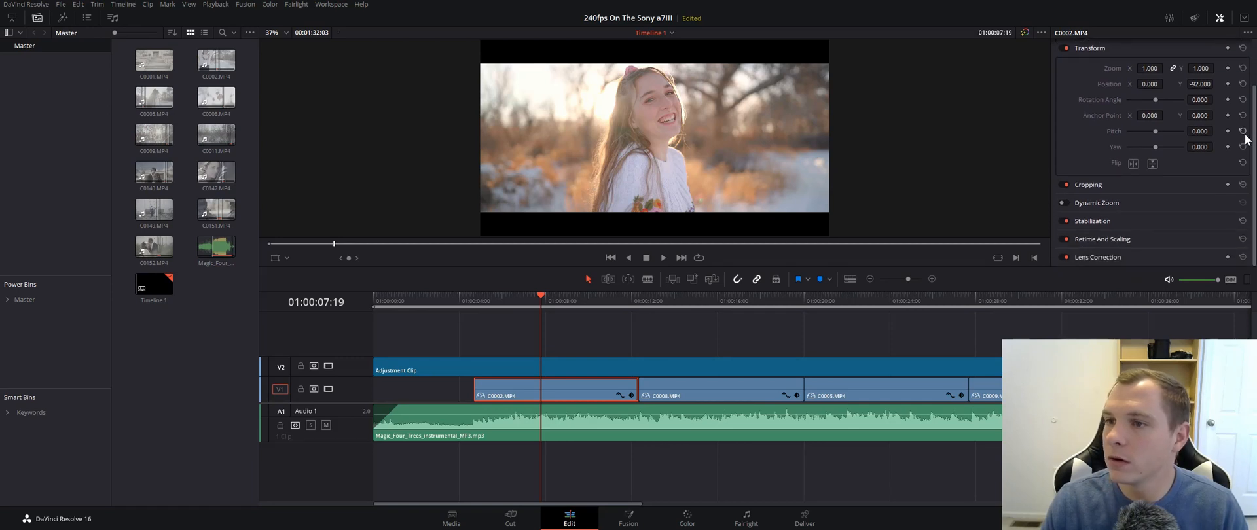
click(1102, 240)
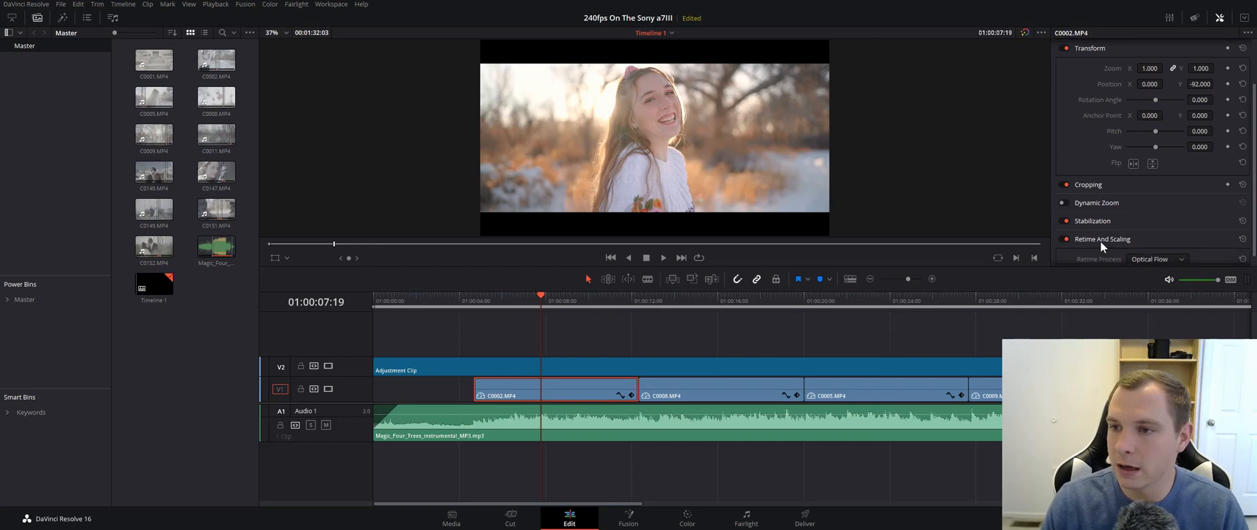
- Set the Retime Process of clip C0002.MP4 to Optical Flow
drag(1253, 169, 1253, 233)
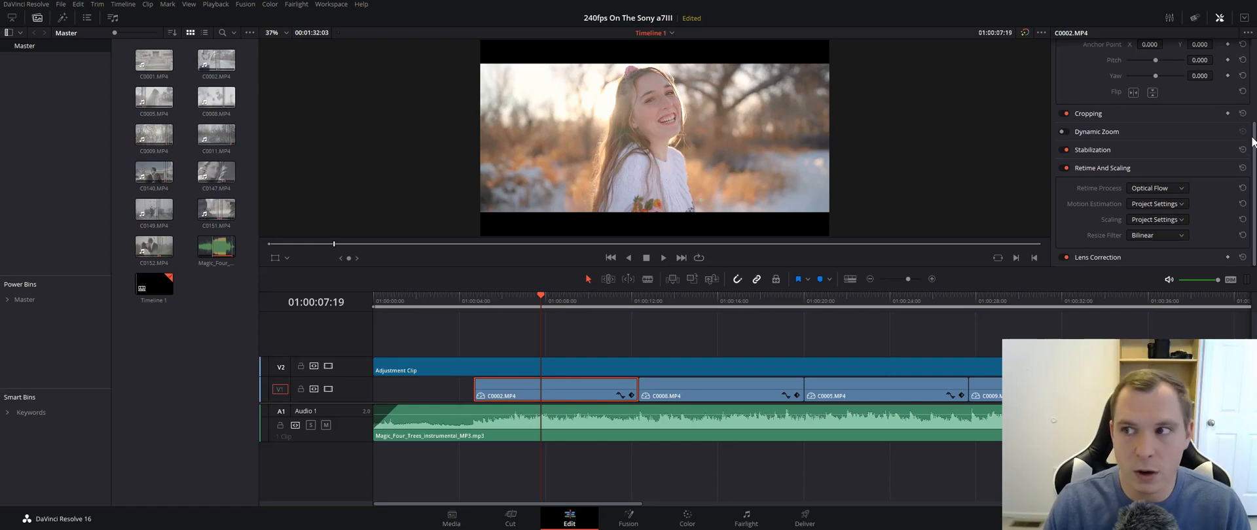
scroll(1251, 143, up, 1)
scroll(1251, 150, down, 1)
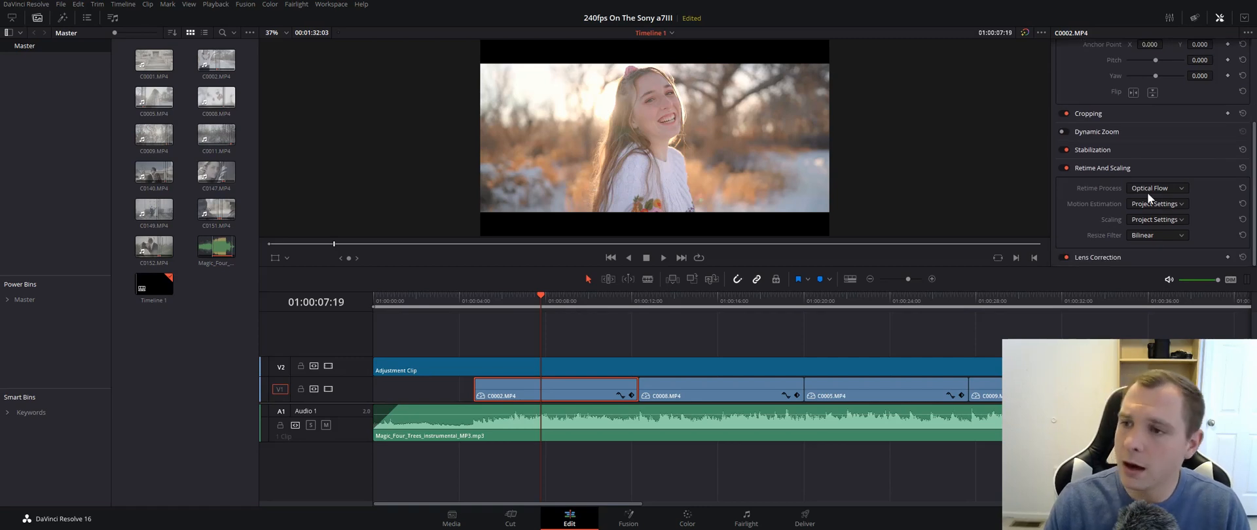
scroll(1254, 144, up, 1)
scroll(1254, 144, down, 1)
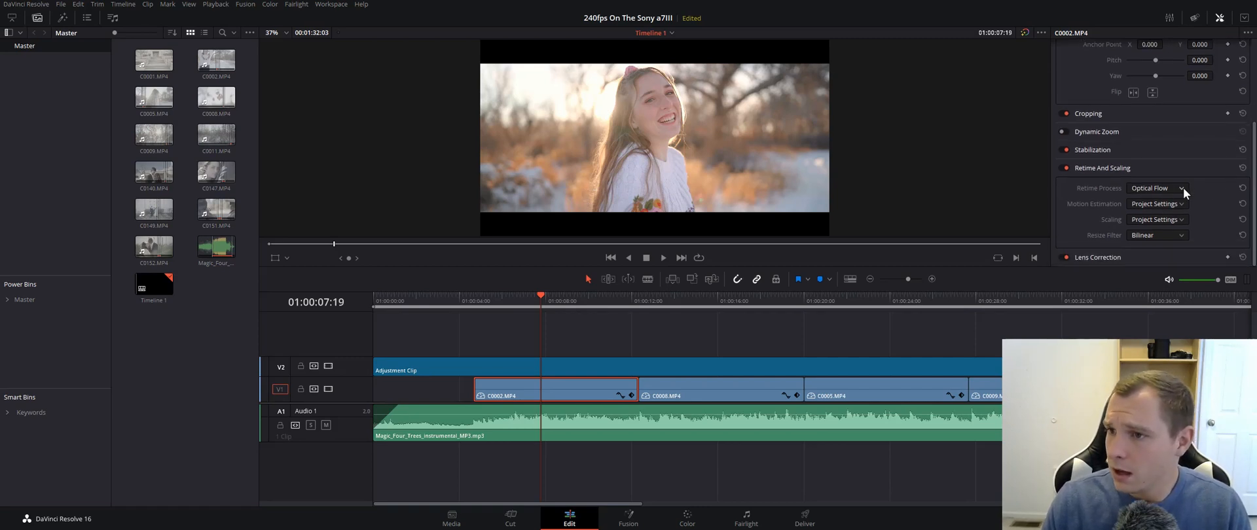
click(1157, 236)
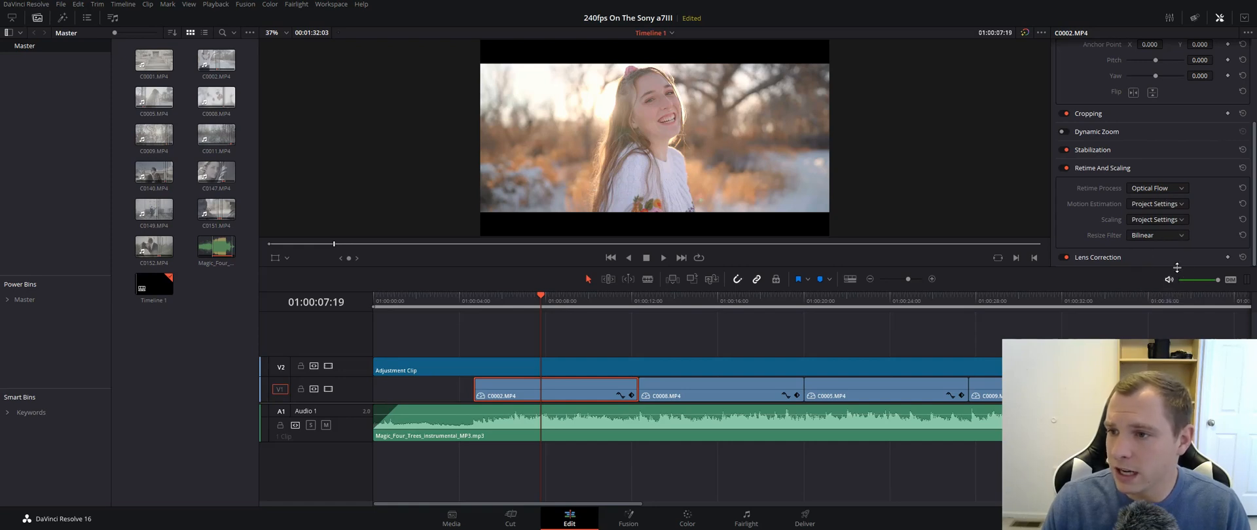
click(1153, 189)
click(1142, 233)
click(1154, 186)
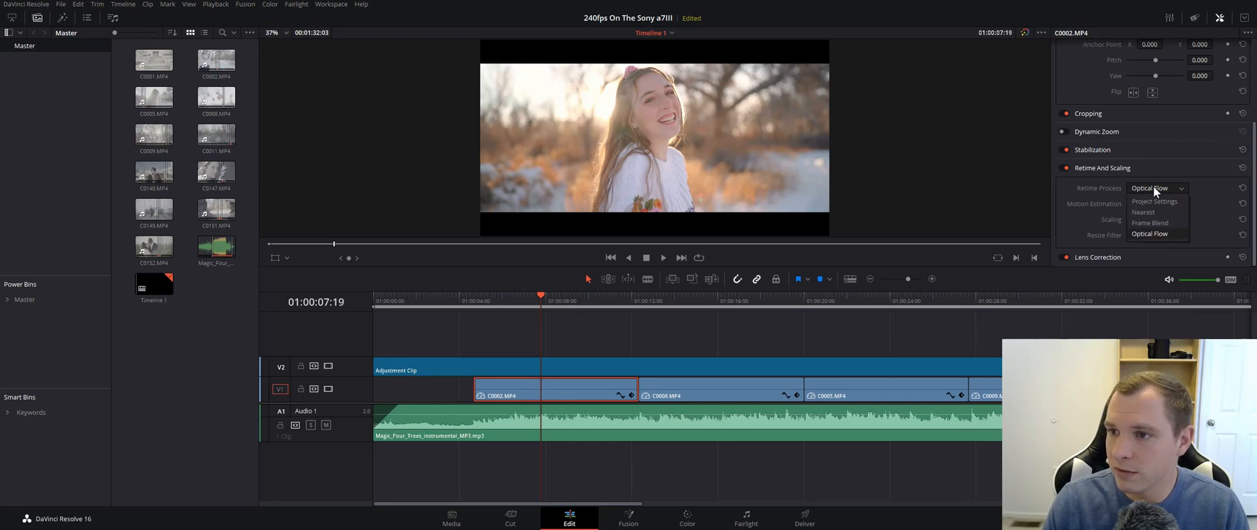
click(1154, 187)
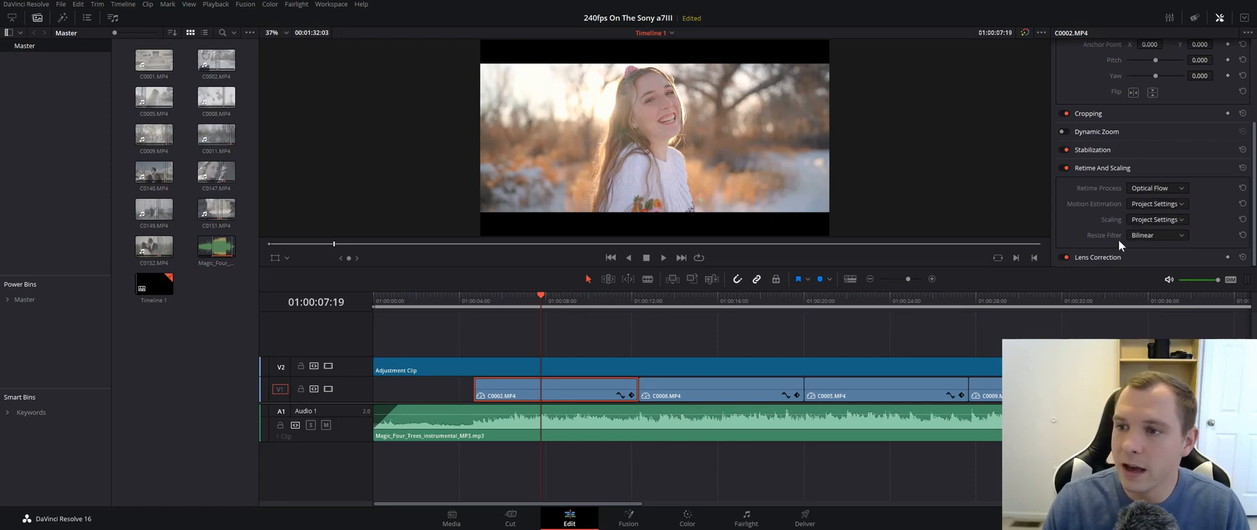
click(1146, 236)
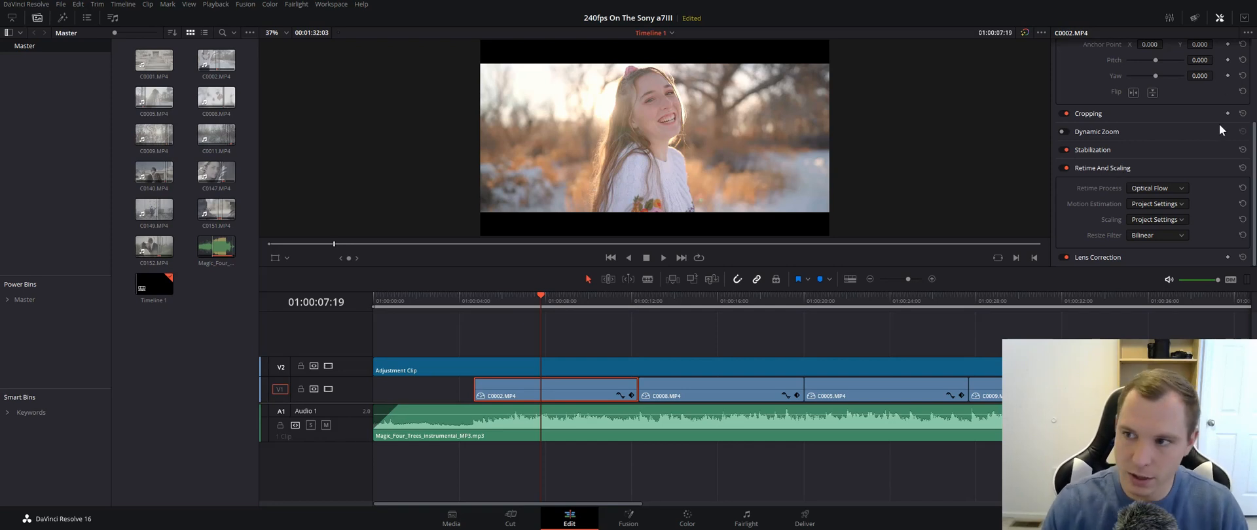
- Turn off Retime And Scaling for C0002.MP4 and play the clip full screen to judge its motion without it
click(1063, 168)
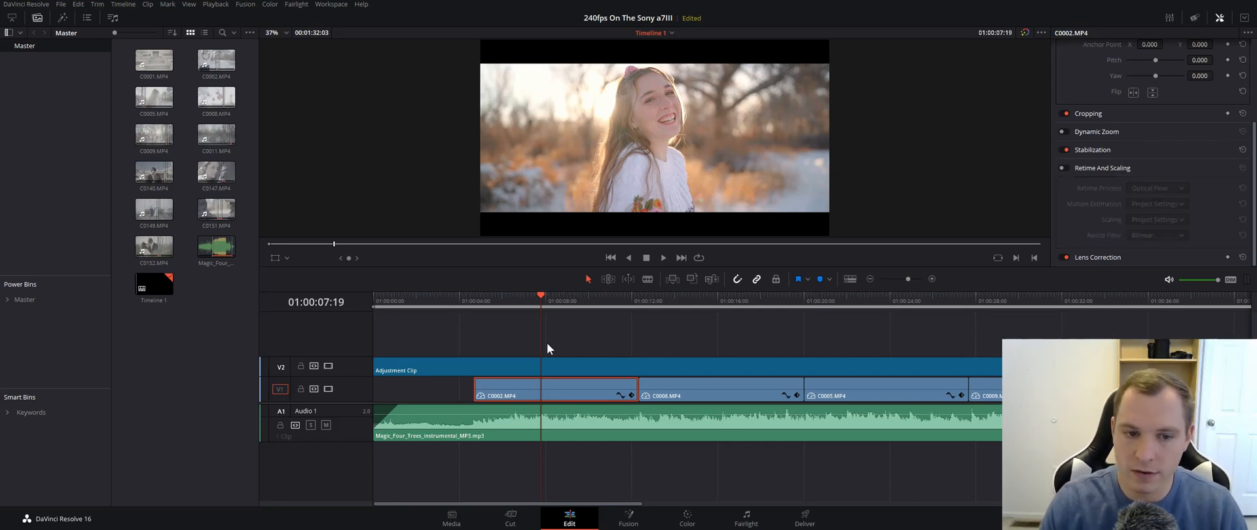
scroll(495, 353, up, 2)
drag(638, 305, 564, 312)
key(space)
key(ctrl+f)
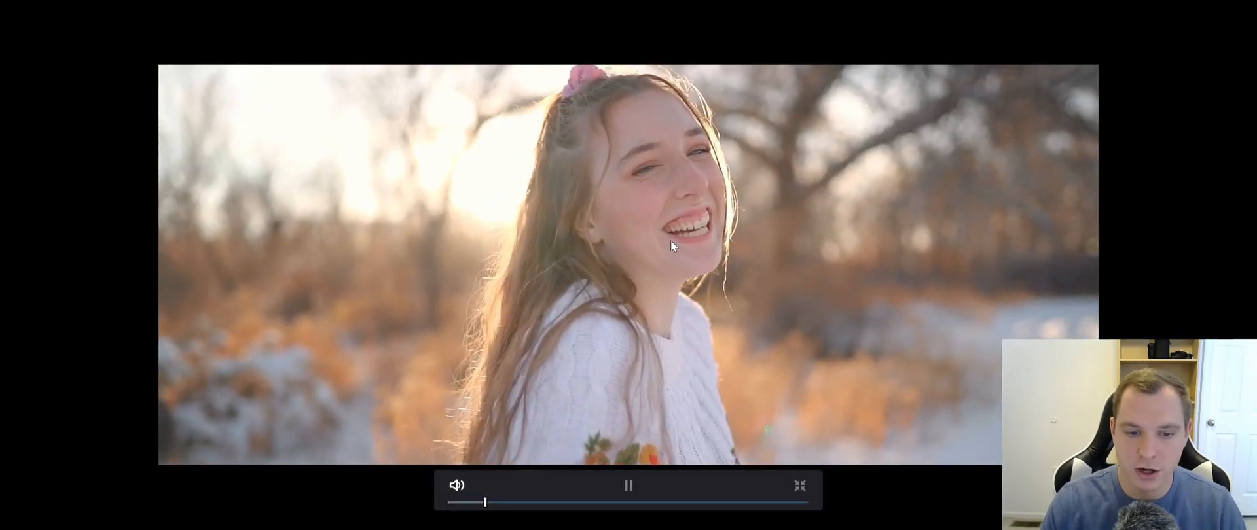
key(space)
key(Escape)
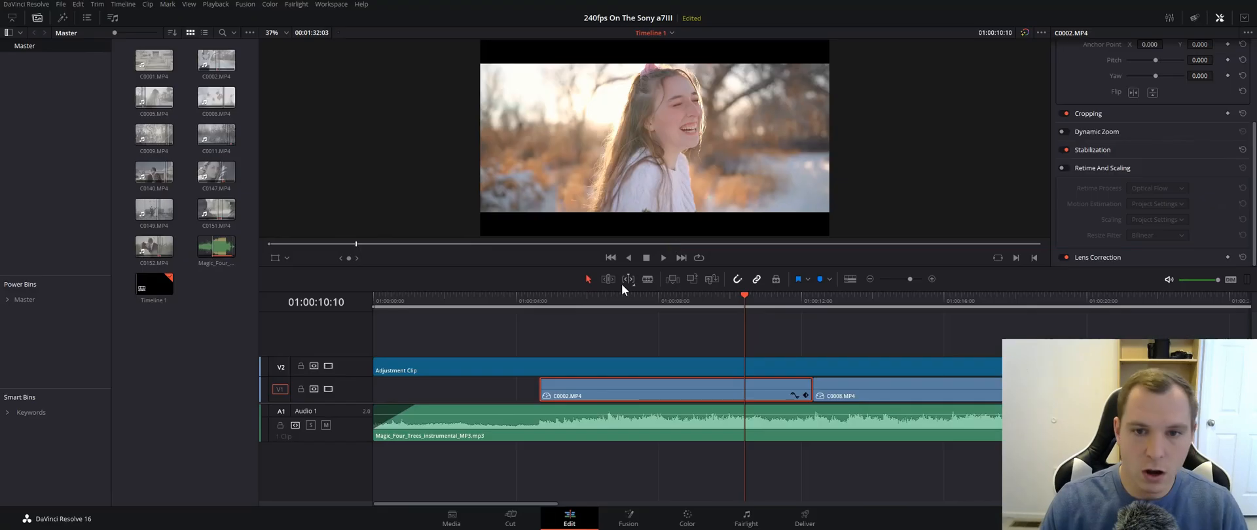
- Turn Retime And Scaling back on for C0002.MP4 and move the playhead near the clip's start at 01:00:04:23
click(1061, 168)
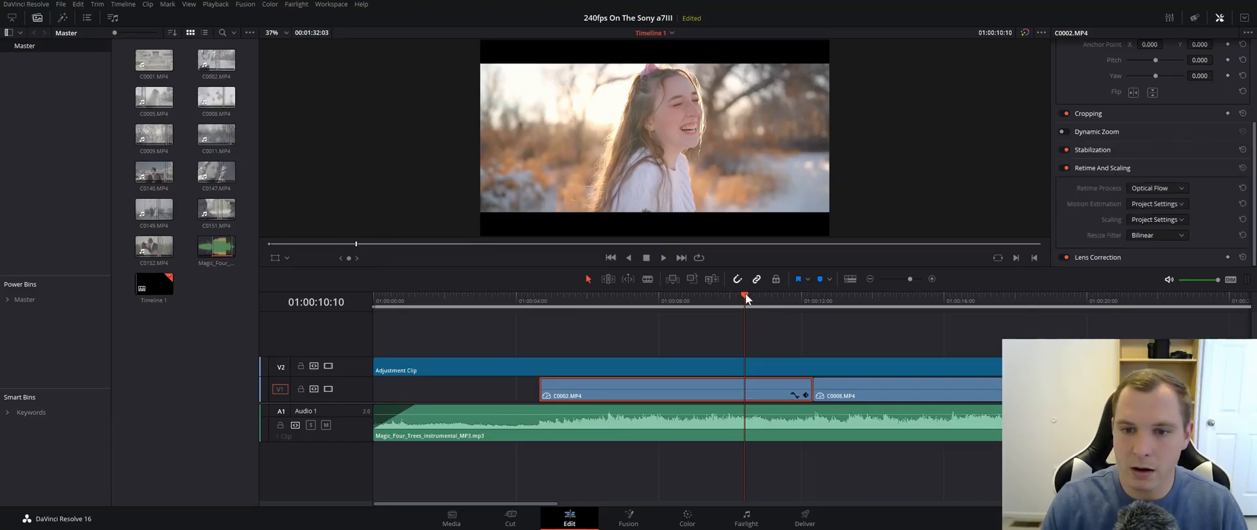
drag(745, 295, 550, 300)
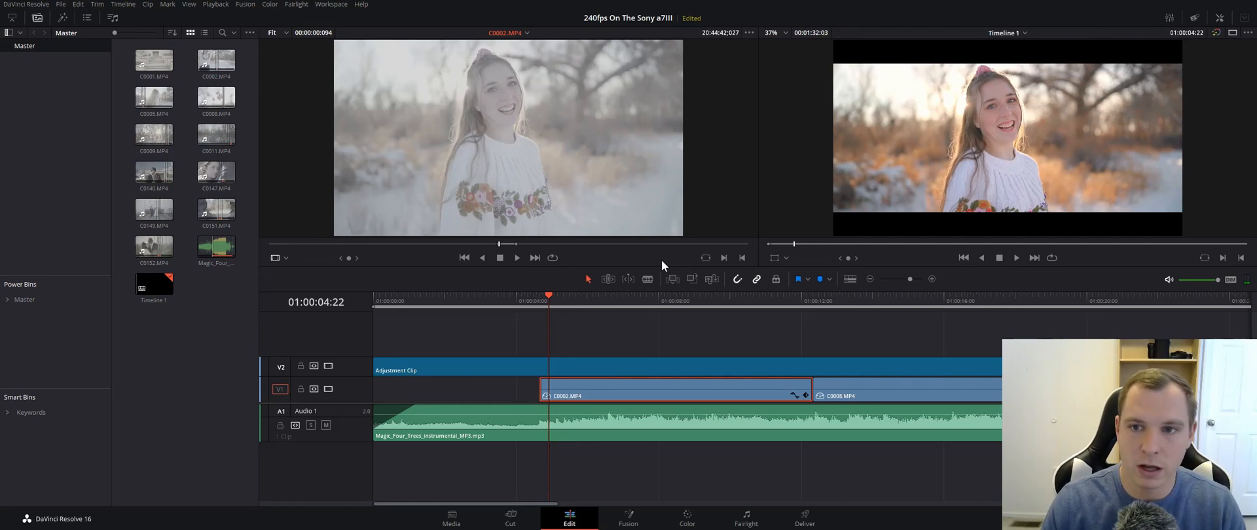
key(p)
mouse_move(656, 262)
key(p)
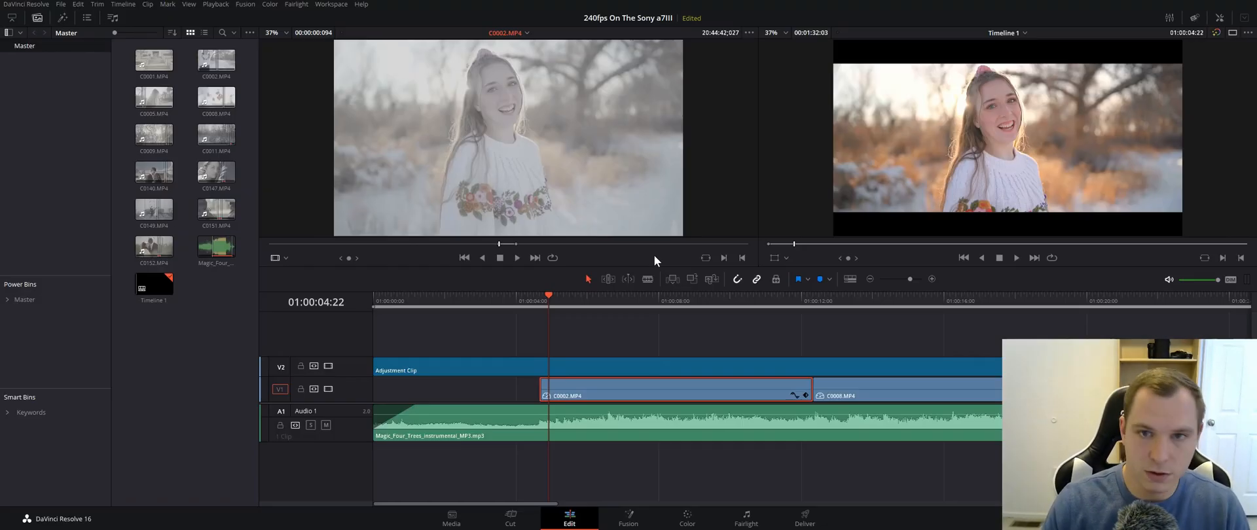
click(567, 297)
drag(566, 297, 547, 309)
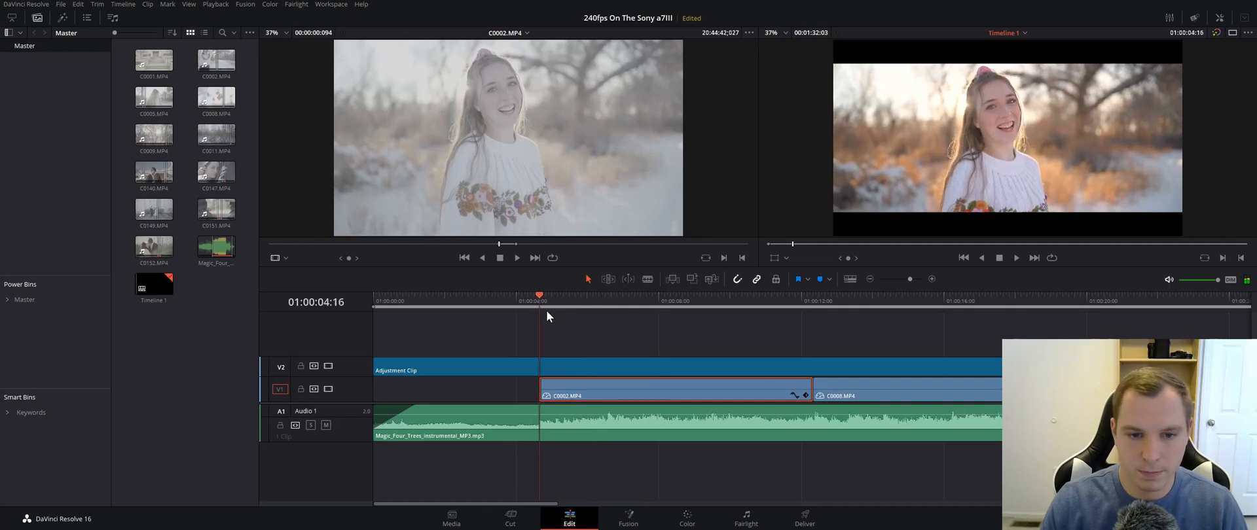
key(p)
key(p)
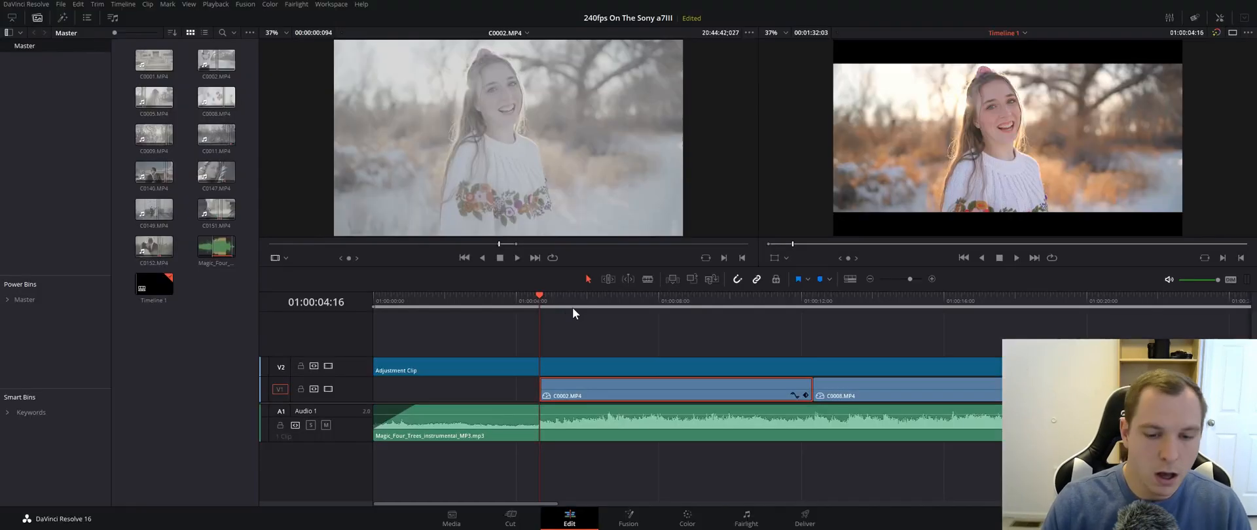
drag(536, 292, 555, 300)
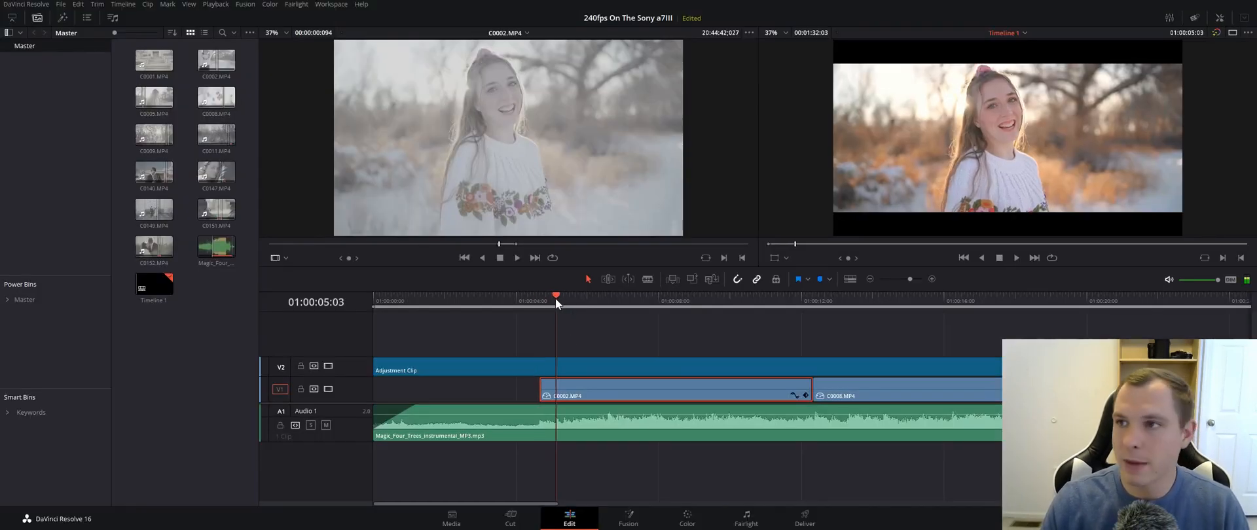
click(1216, 18)
- Play C0002.MP4 full screen with Optical Flow on, and place the playhead at 01:00:09:05
drag(557, 298, 556, 304)
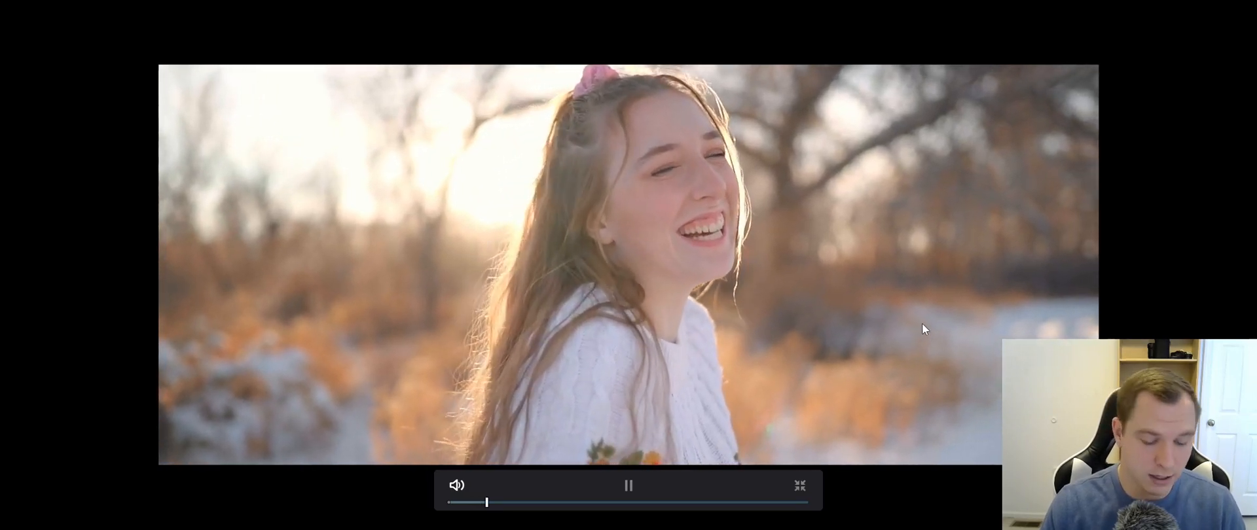
key(Escape)
drag(749, 300, 701, 307)
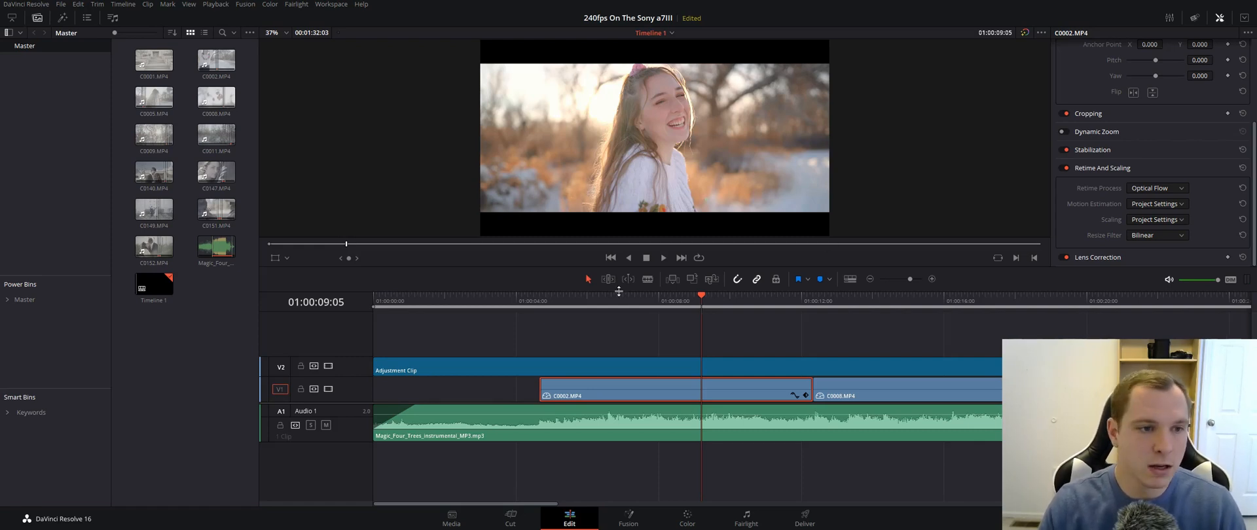
scroll(647, 356, down, 1)
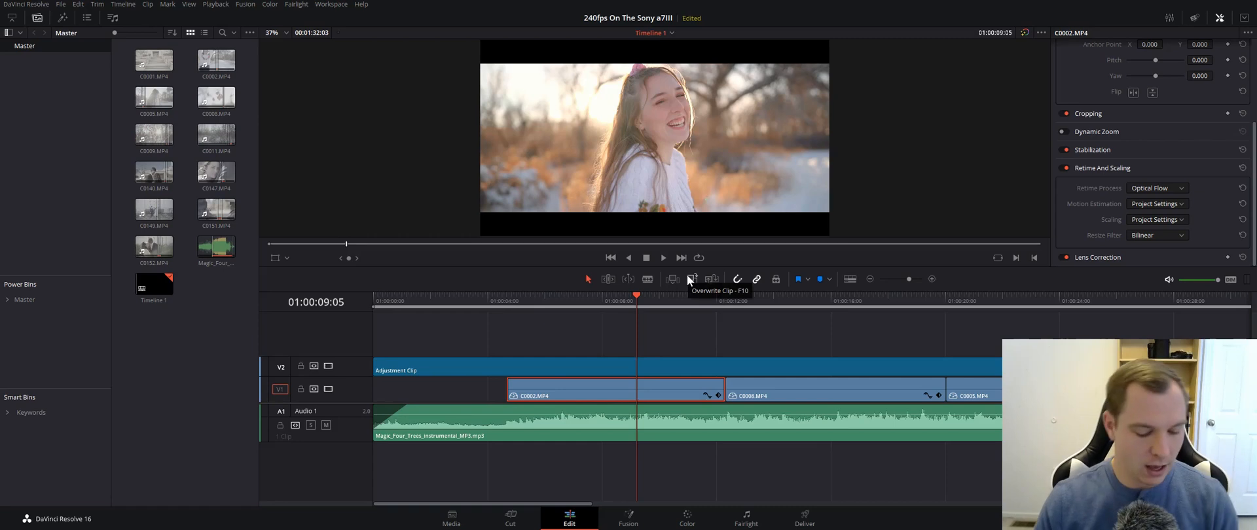
scroll(618, 355, down, 2)
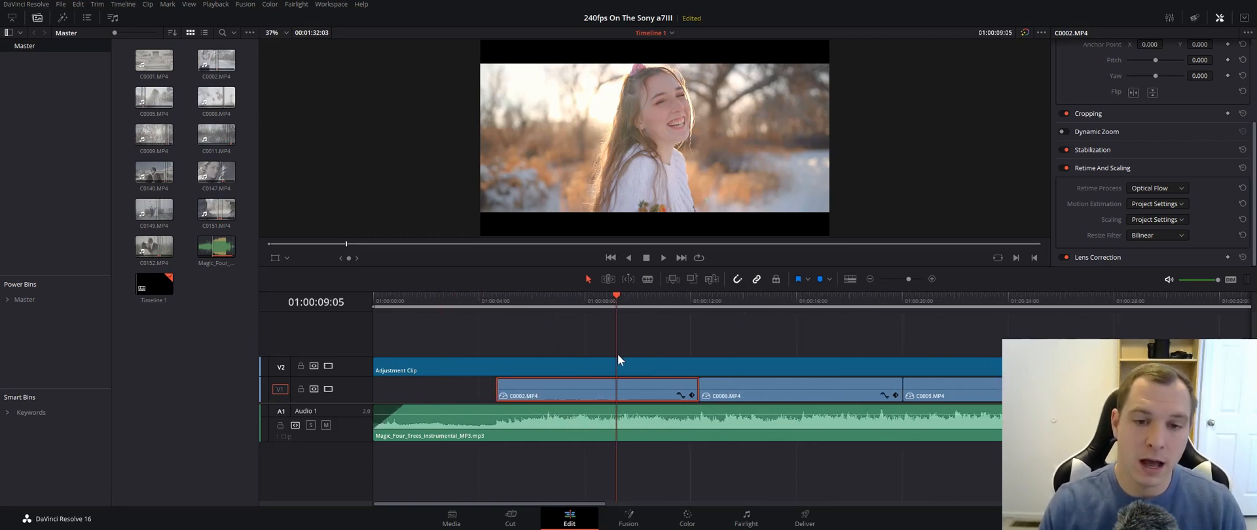
scroll(619, 343, up, 3)
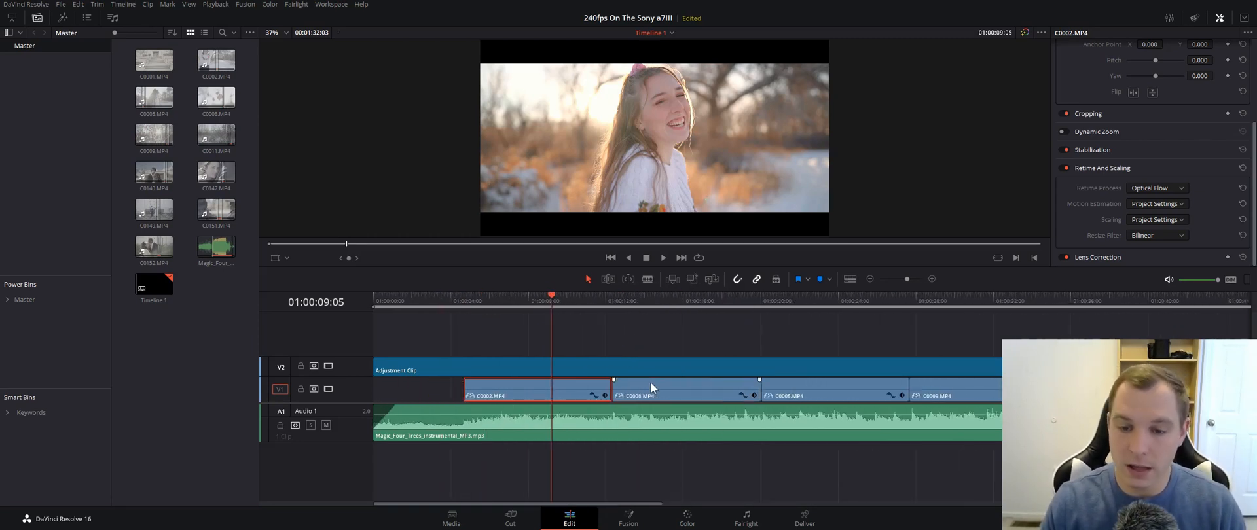
- Play the last clip, C0151.MP4, full screen from 01:01:10:03 to judge the walking couple's slow motion
scroll(730, 344, down, 5)
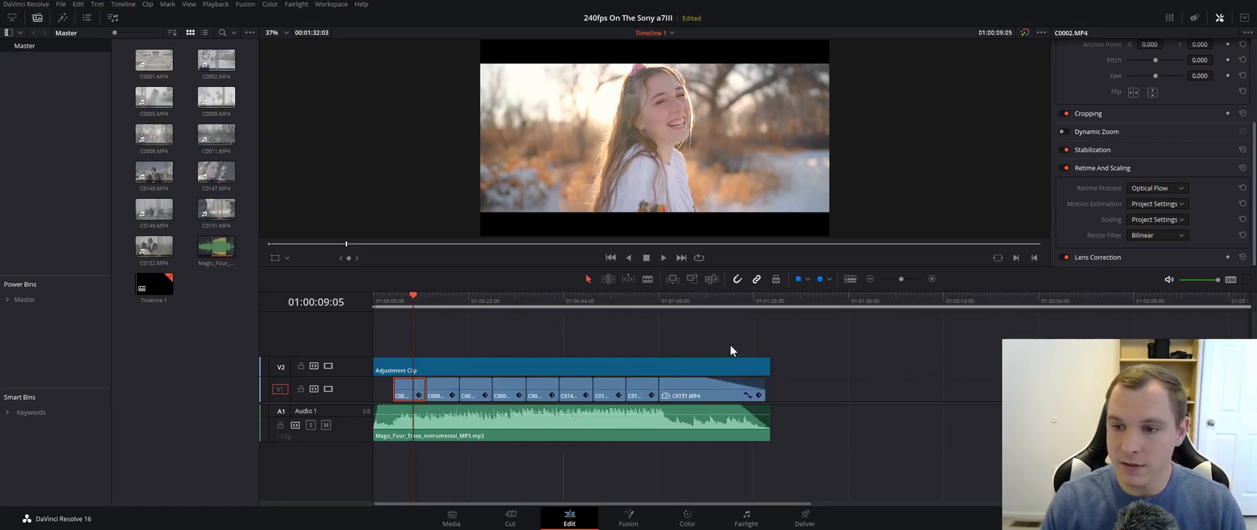
drag(679, 303, 676, 303)
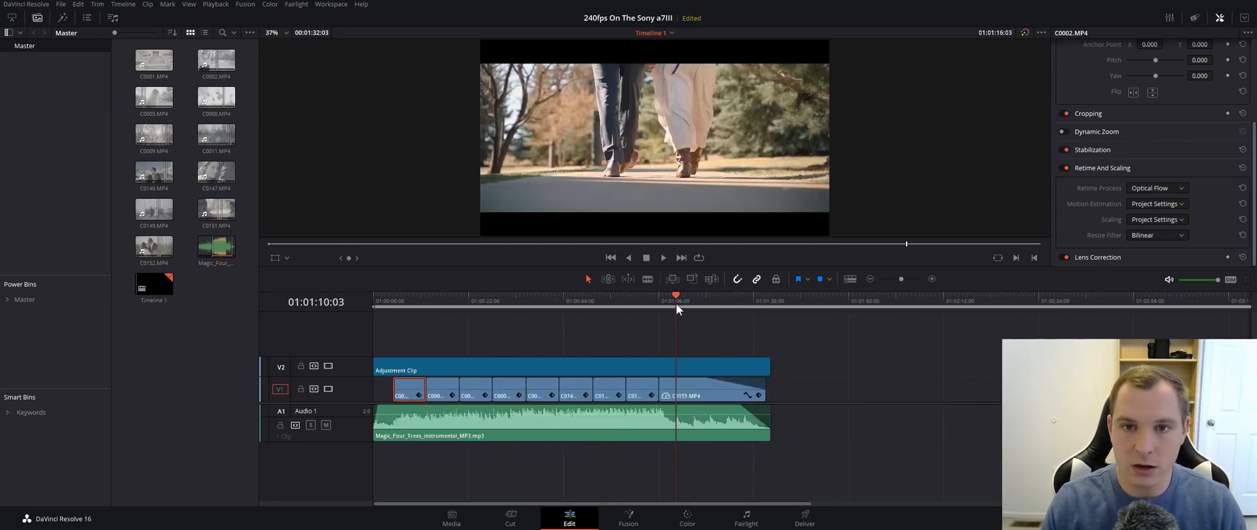
scroll(678, 351, up, 3)
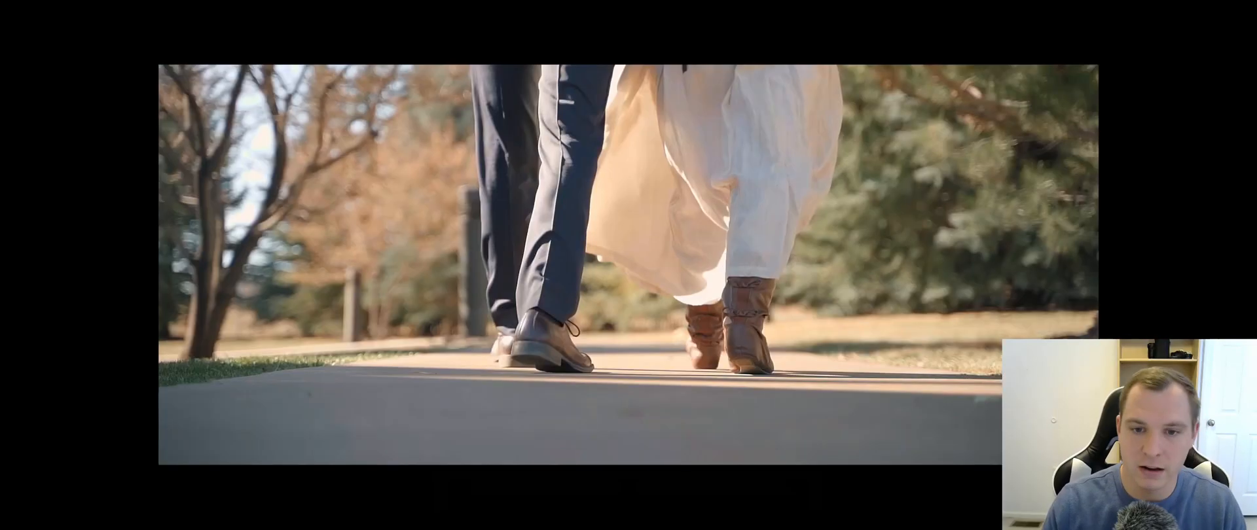
key(space)
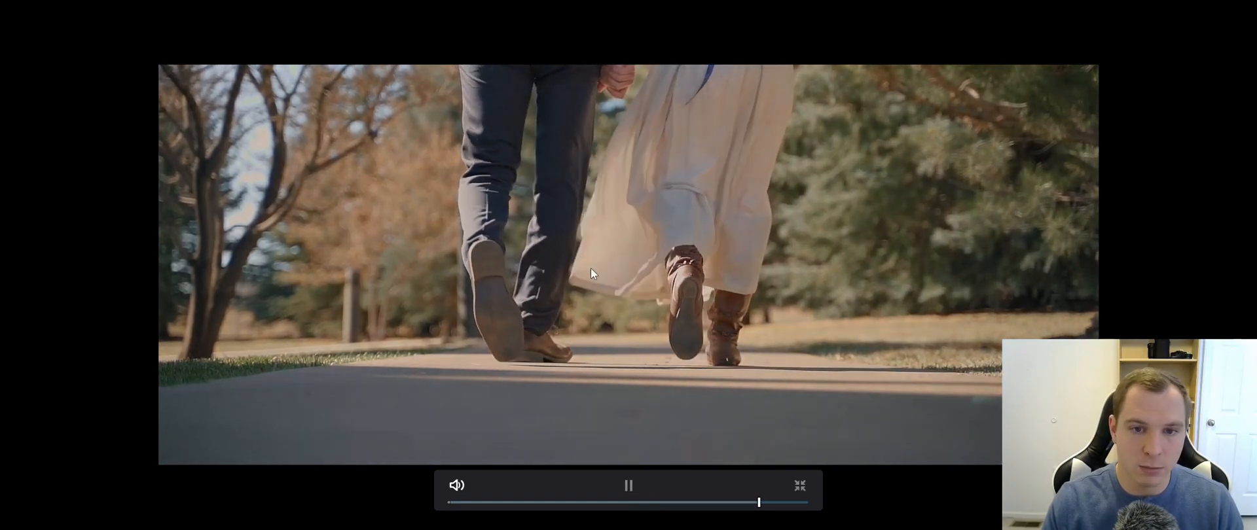
key(space)
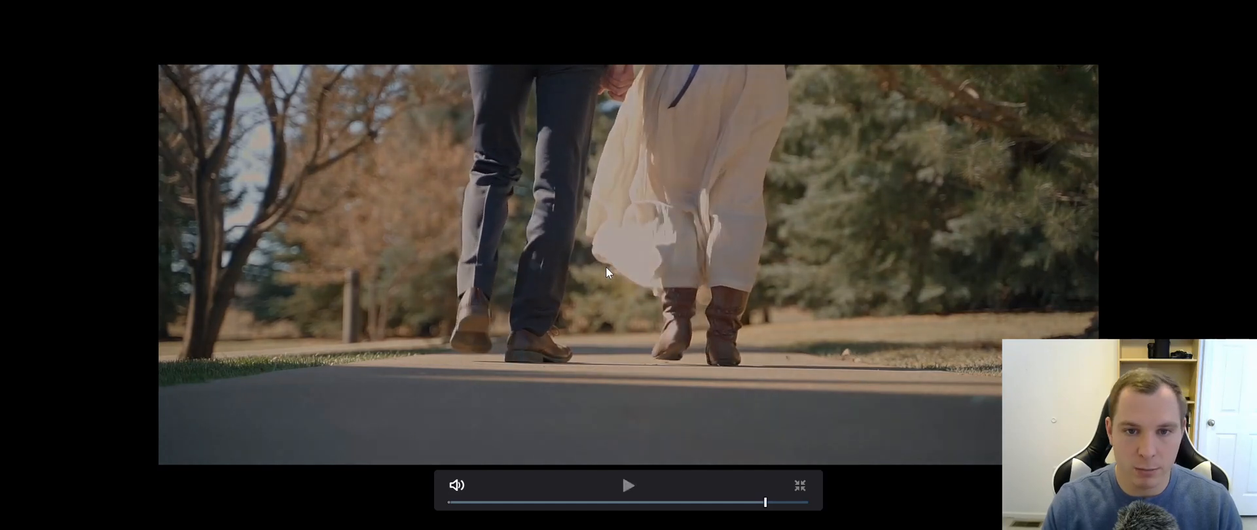
key(Escape)
drag(904, 296, 841, 318)
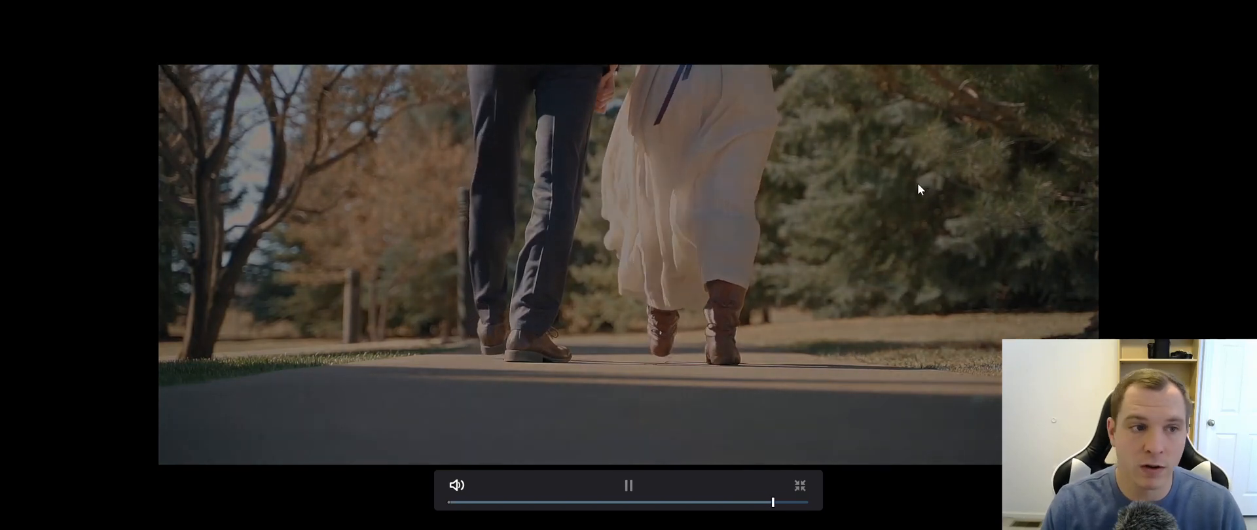
key(space)
key(Escape)
- Raise the Gain of the Exposure node to 1.38 on C0140.MP4 in the Color page and save the project
drag(926, 300, 664, 332)
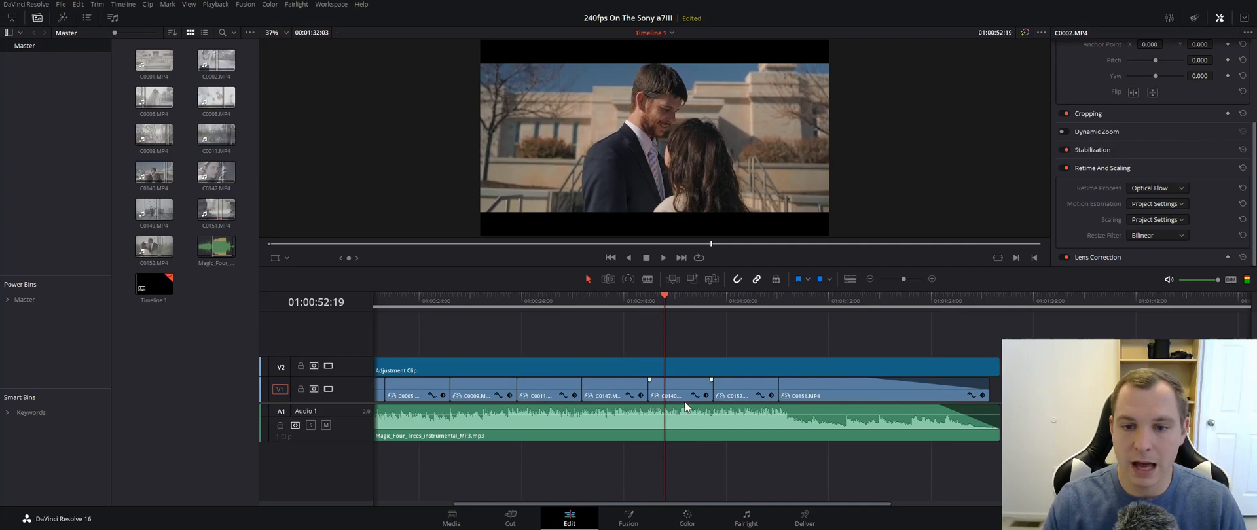
click(687, 518)
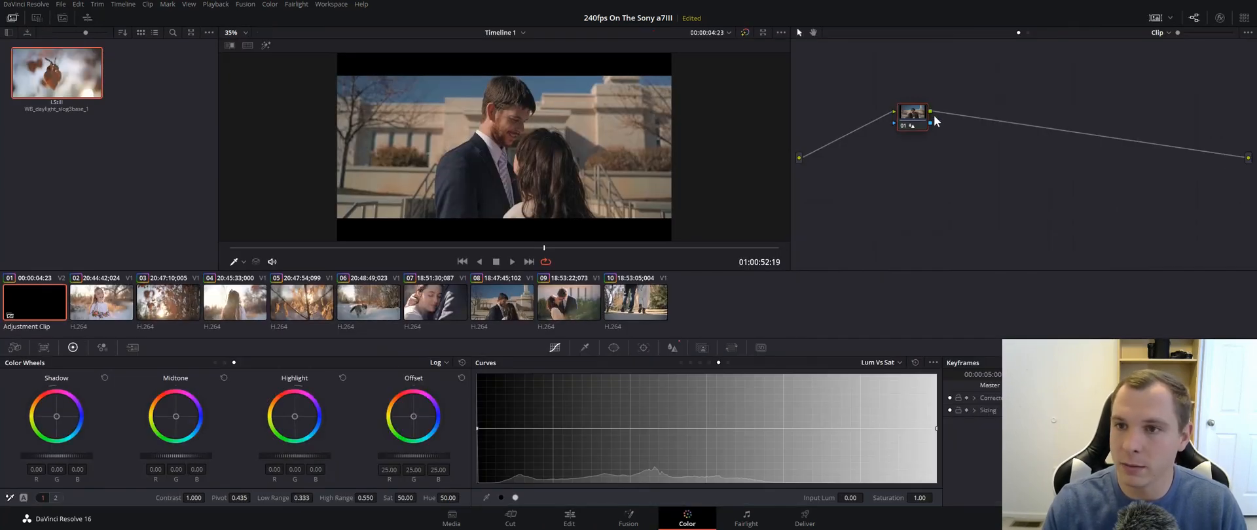
drag(910, 122, 912, 135)
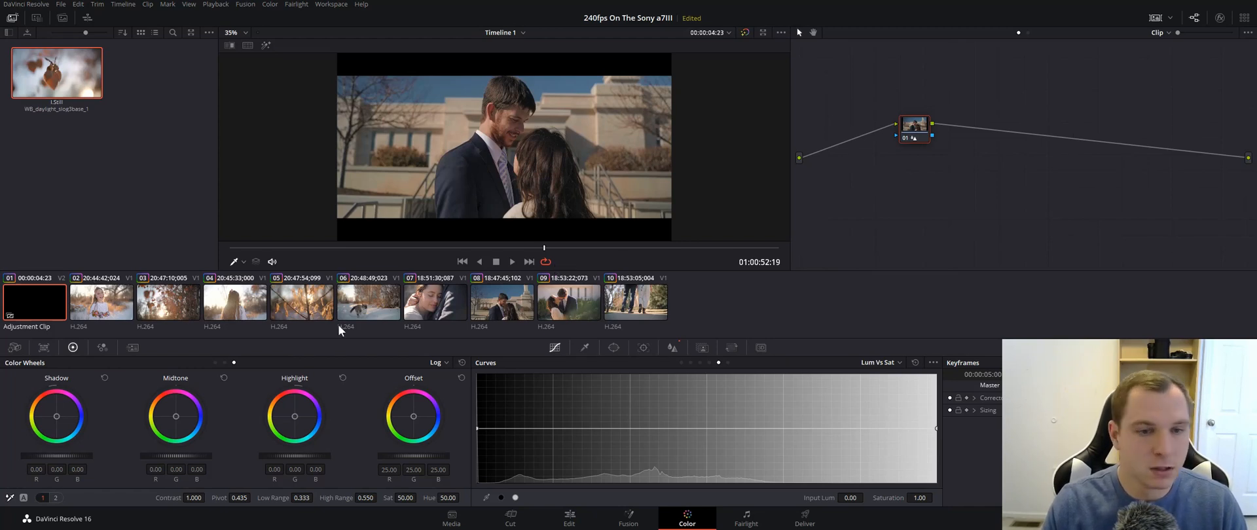
click(508, 305)
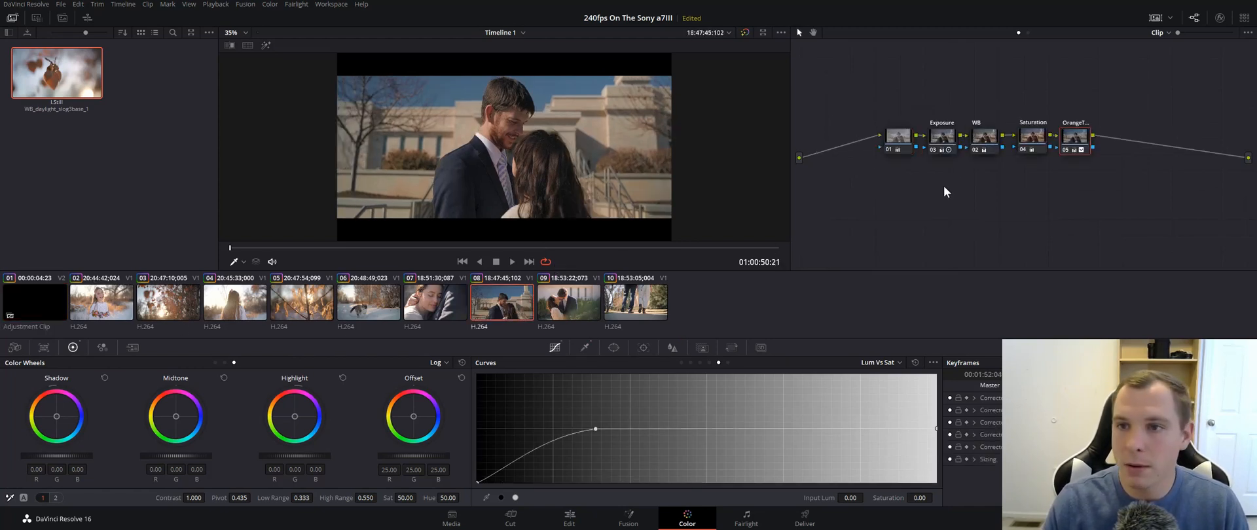
click(944, 141)
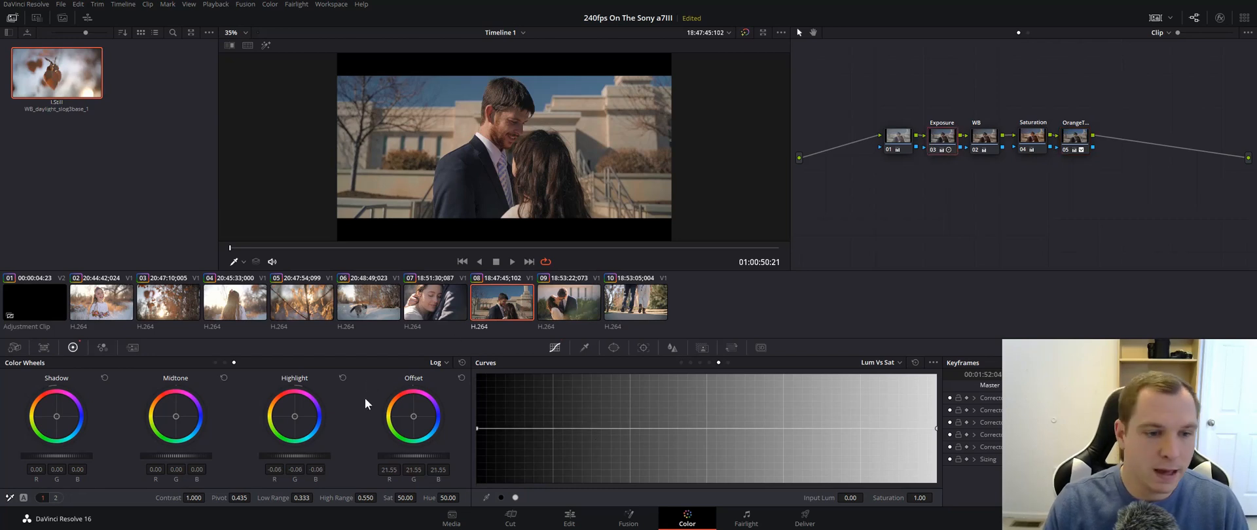
click(216, 362)
drag(294, 460, 310, 460)
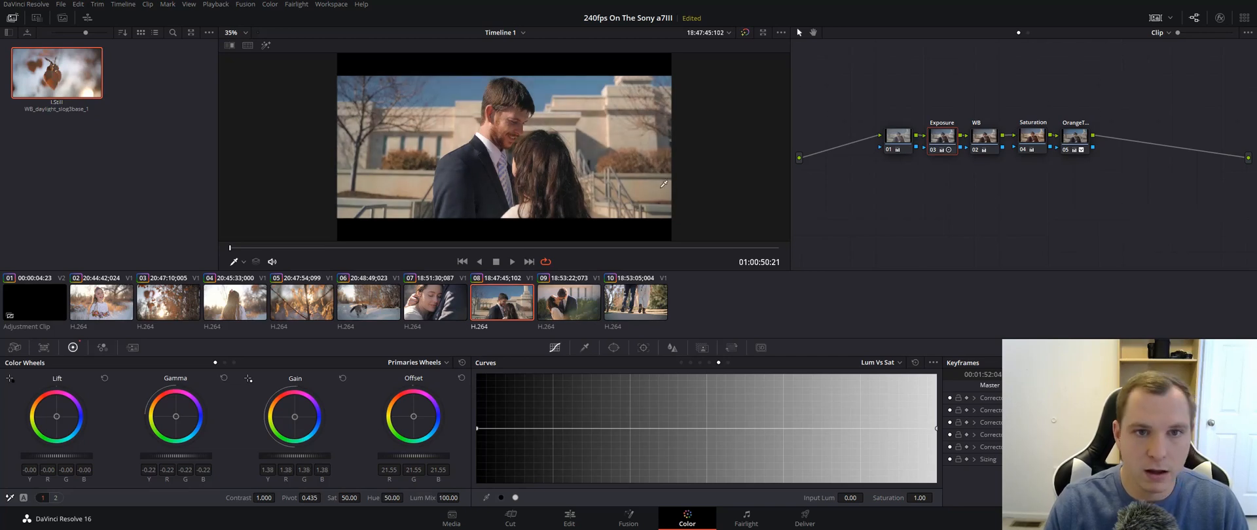
key(ctrl+s)
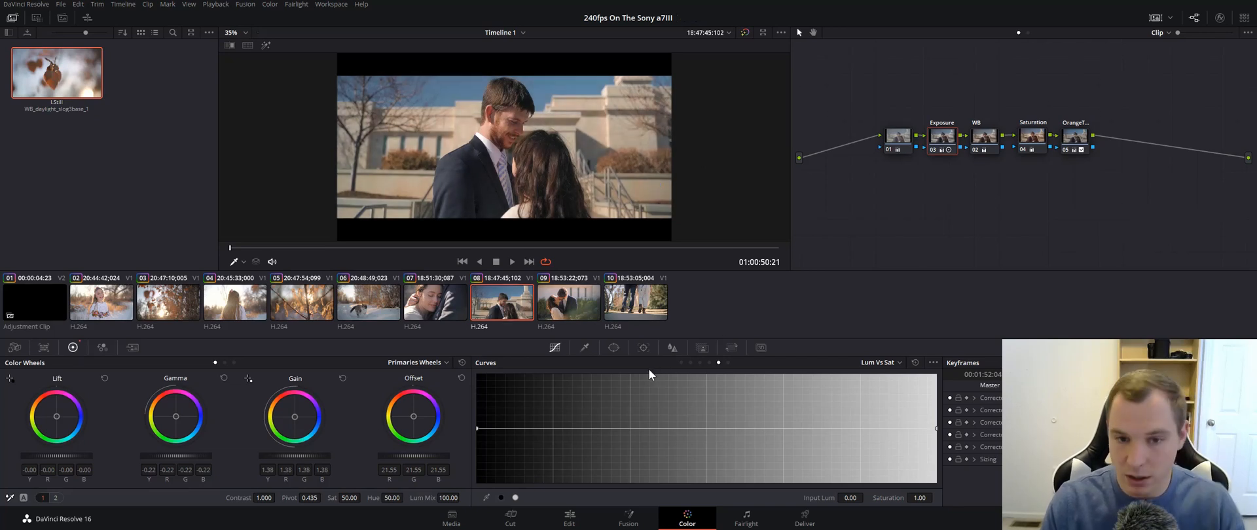
- Return to the Edit page and play C0140.MP4 full screen twice to judge its motion, stopping at 01:00:57:00
click(569, 519)
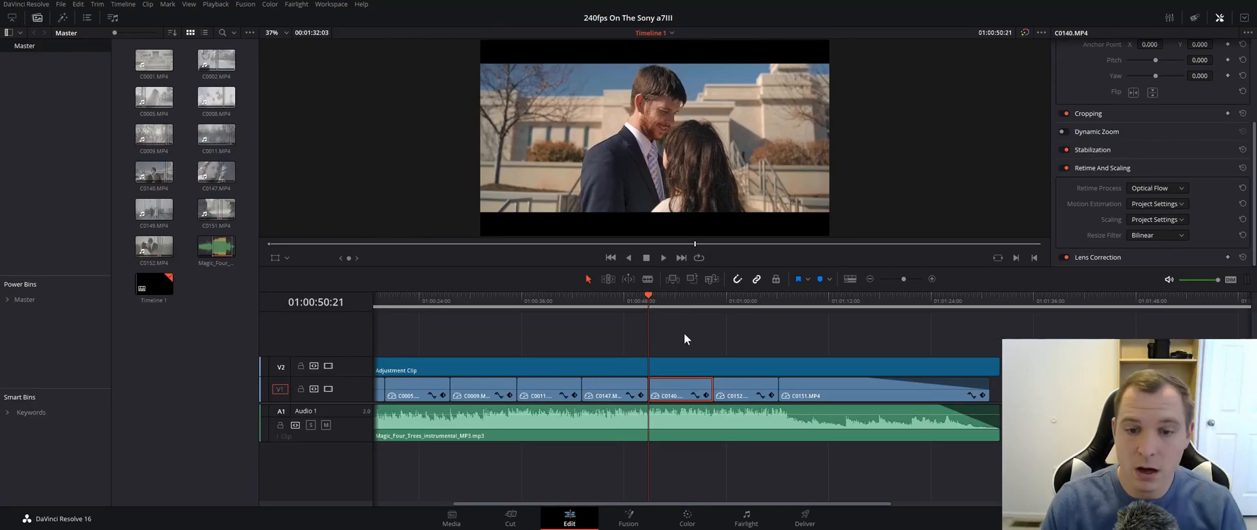
key(ctrl+f)
key(space)
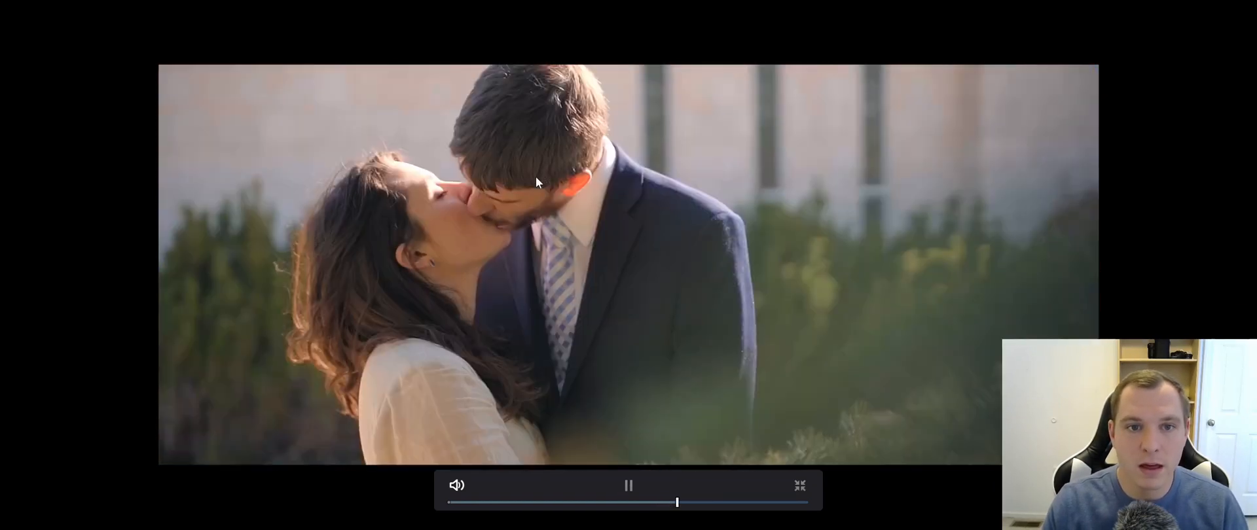
click(626, 484)
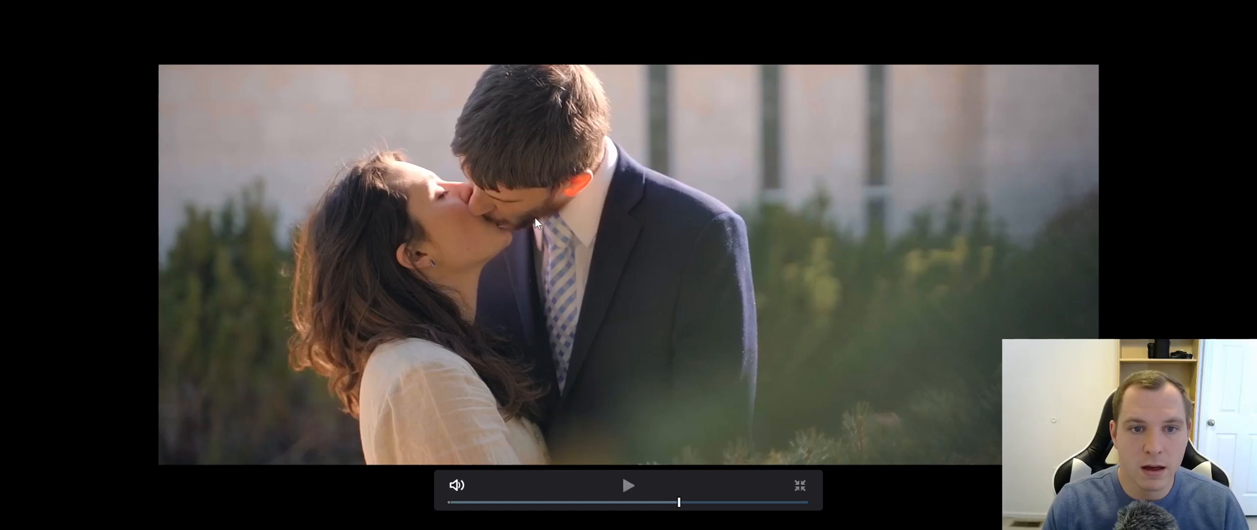
drag(678, 504, 649, 509)
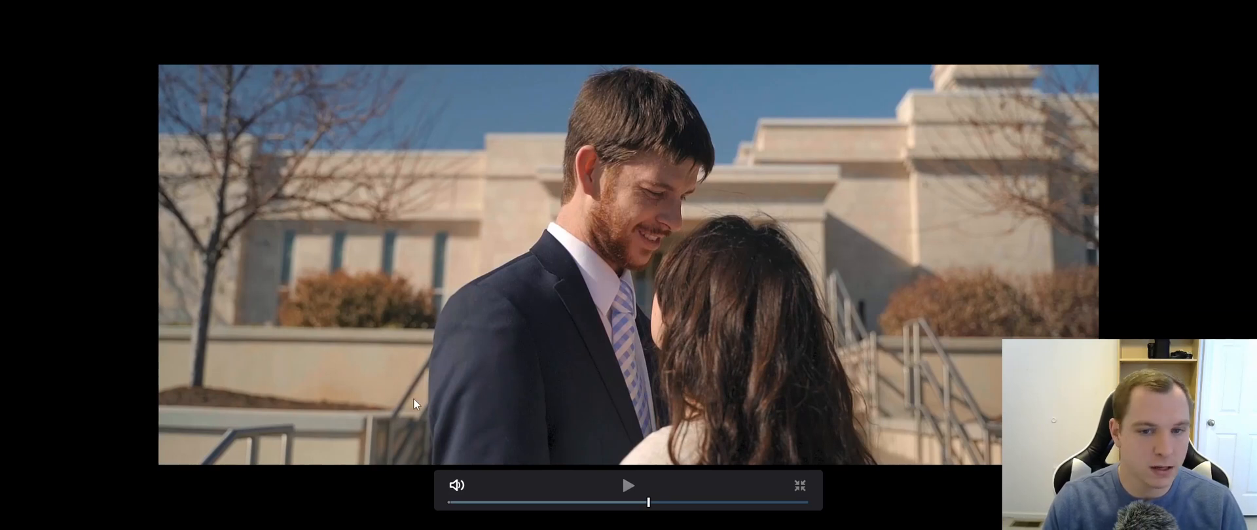
click(664, 269)
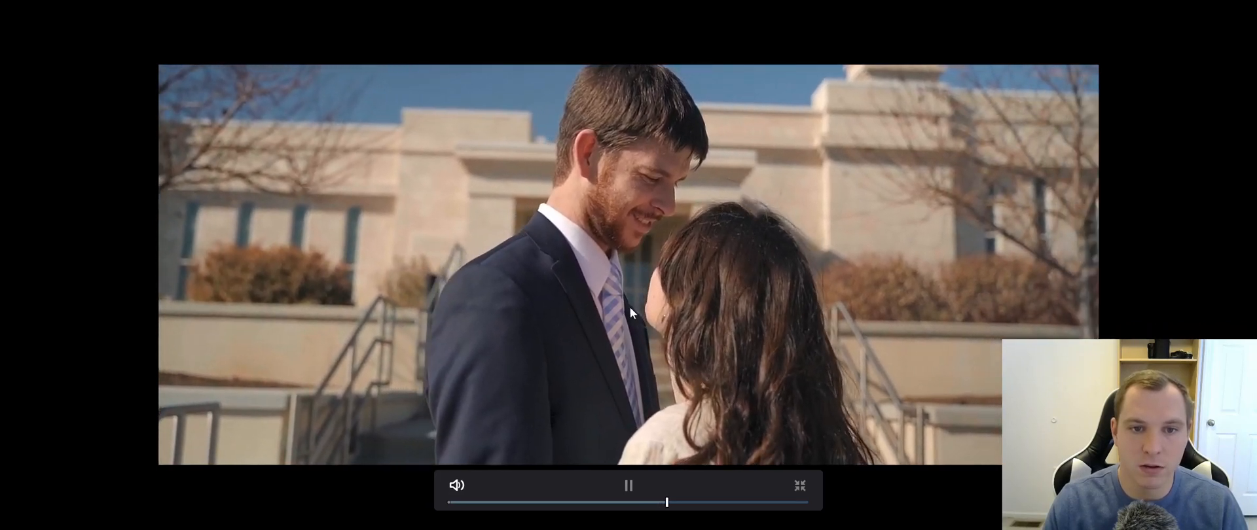
key(space)
key(Escape)
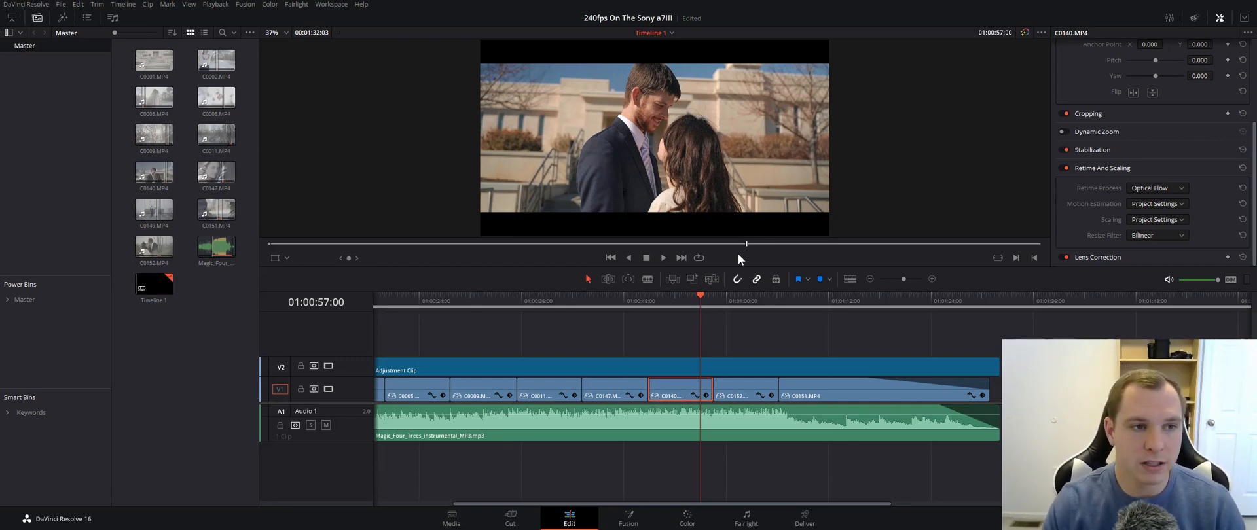
- Extend the start of C0002.MP4 on track V1 to an earlier point on the timeline
scroll(670, 364, down, 3)
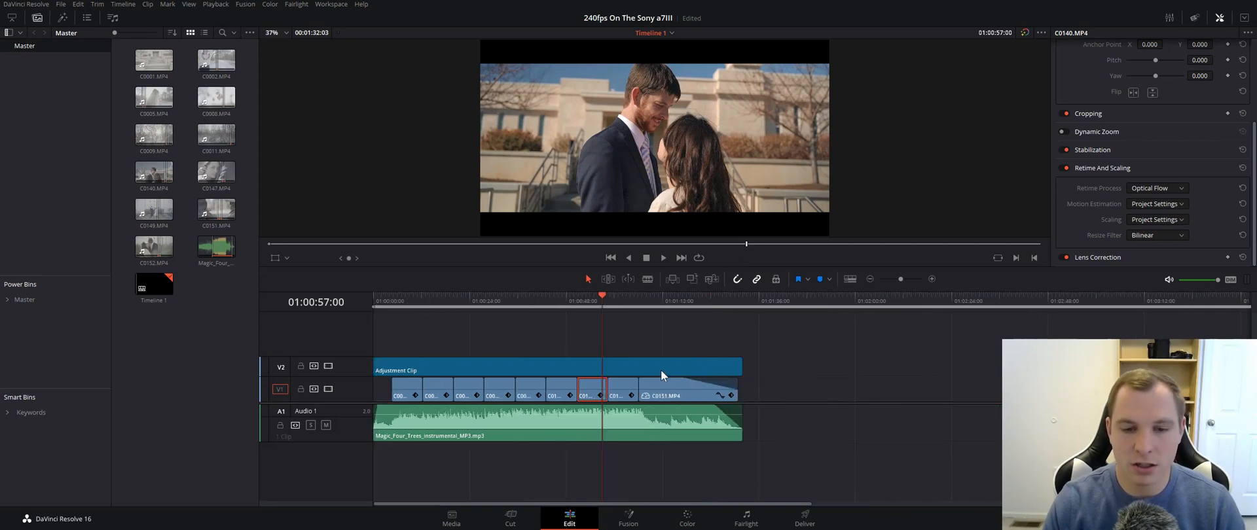
drag(408, 297, 403, 298)
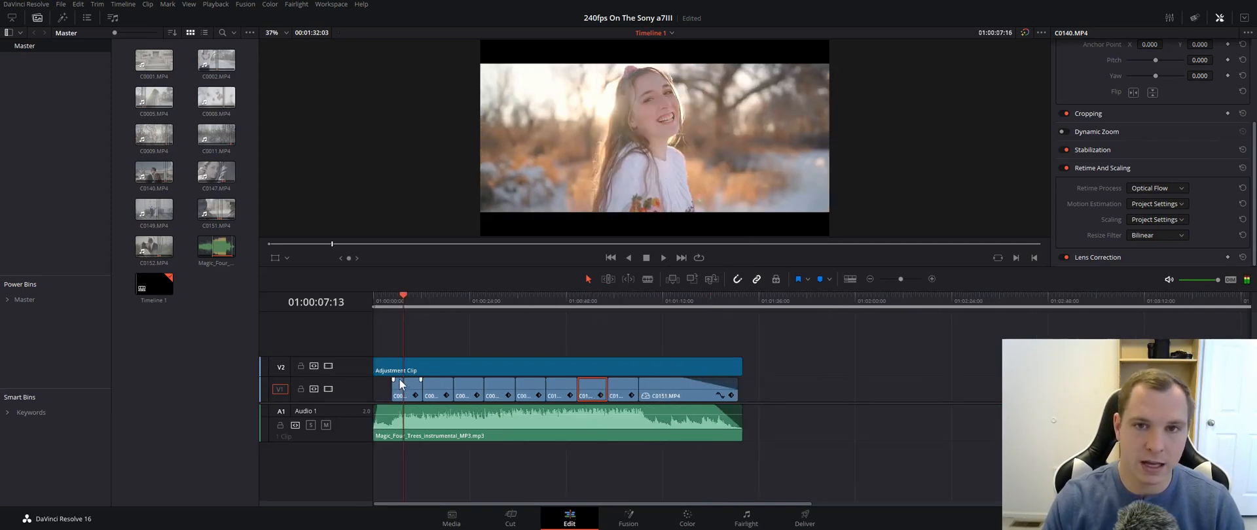
scroll(402, 380, up, 3)
scroll(403, 379, up, 3)
click(572, 386)
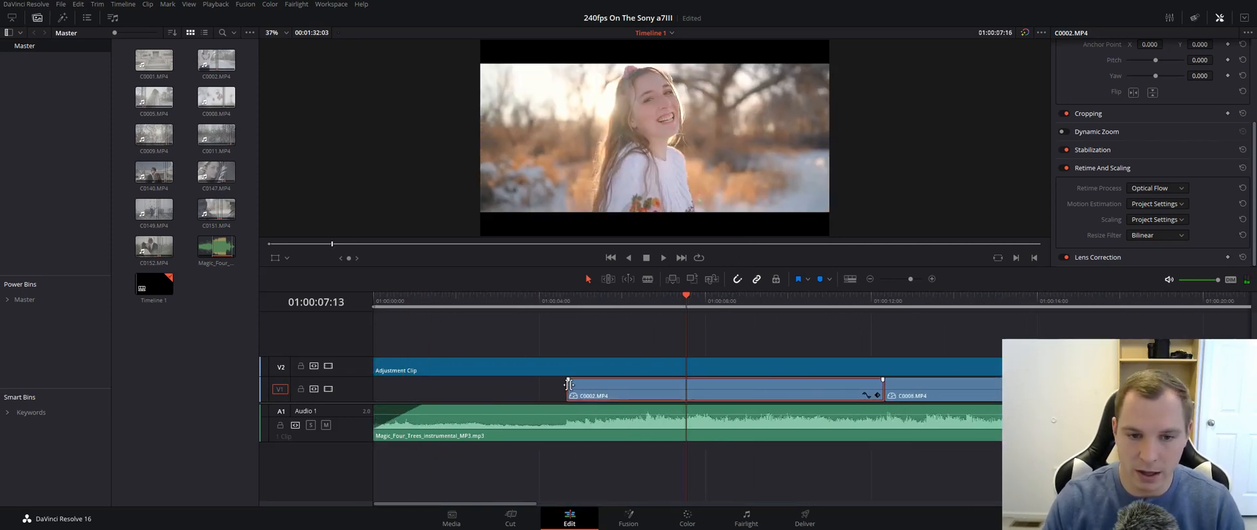
drag(566, 389, 526, 391)
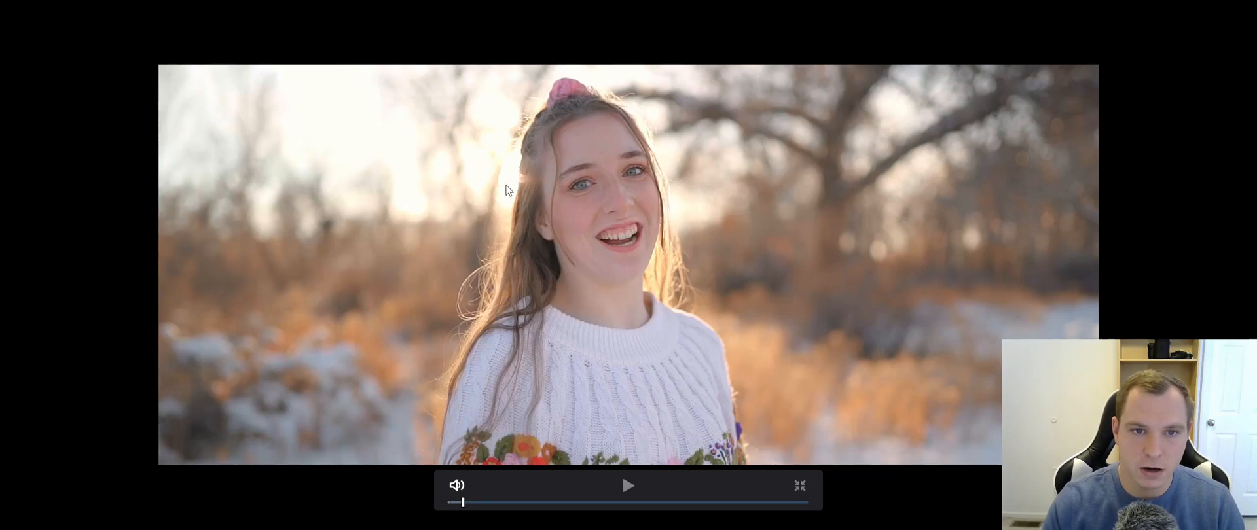
- Play the extended C0002.MP4 full screen, replay part of it, and stop at 01:00:08:13
click(541, 198)
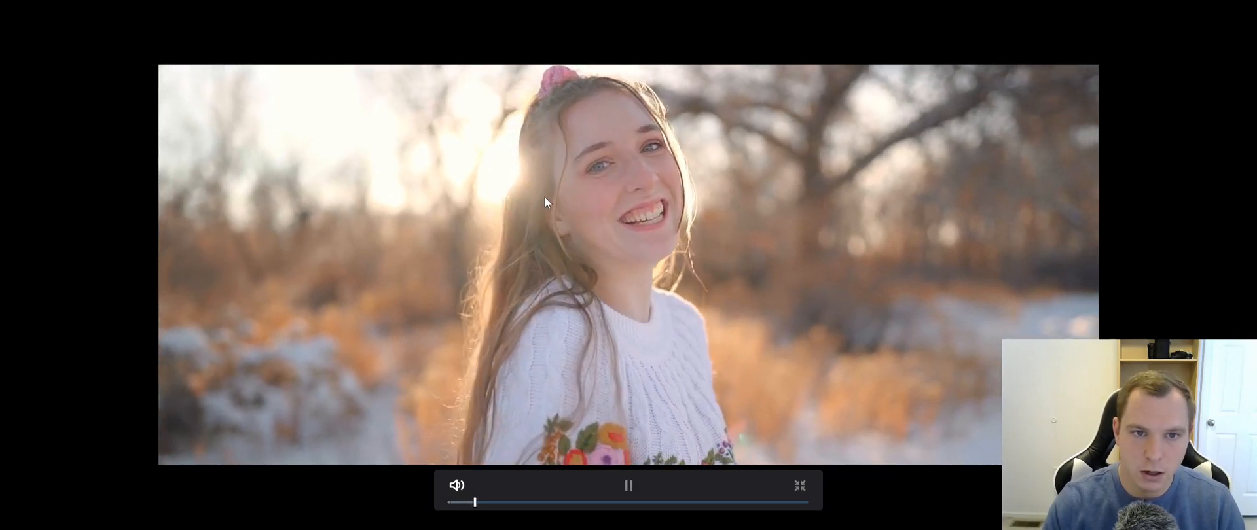
click(545, 157)
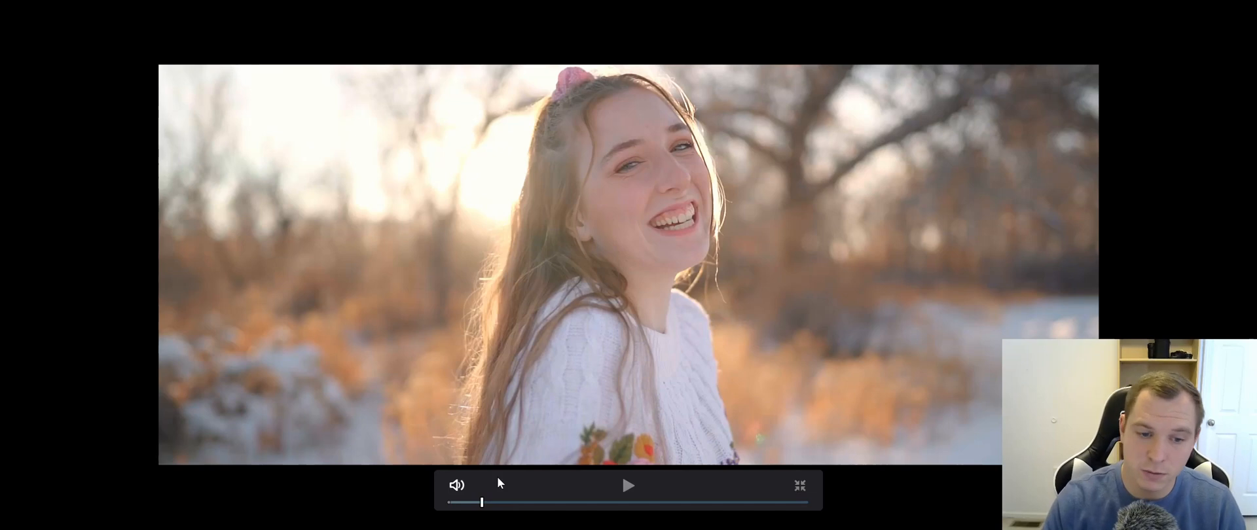
drag(482, 502, 471, 501)
key(space)
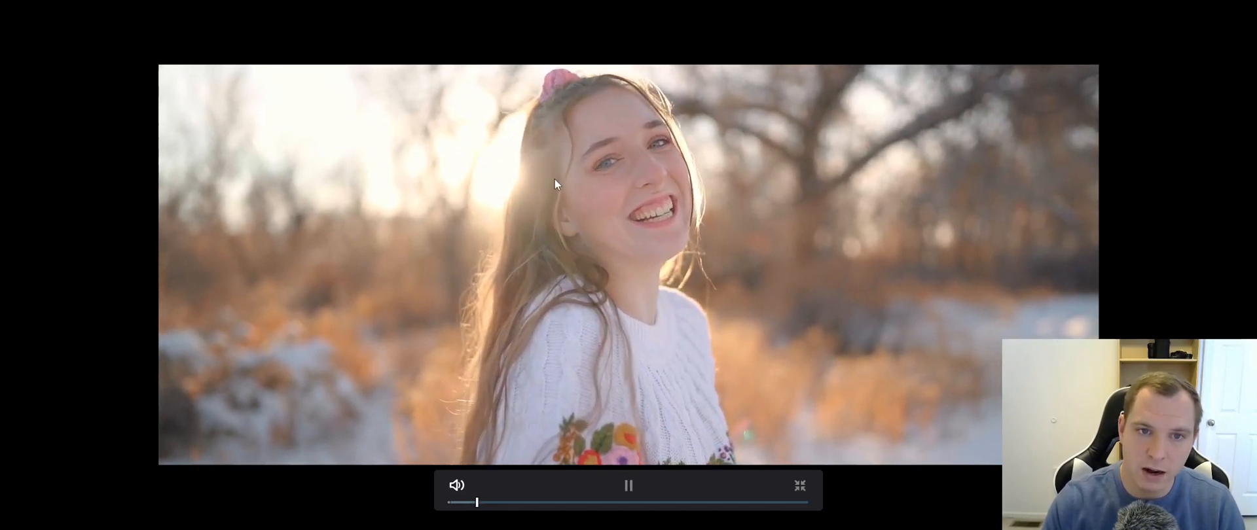
key(space)
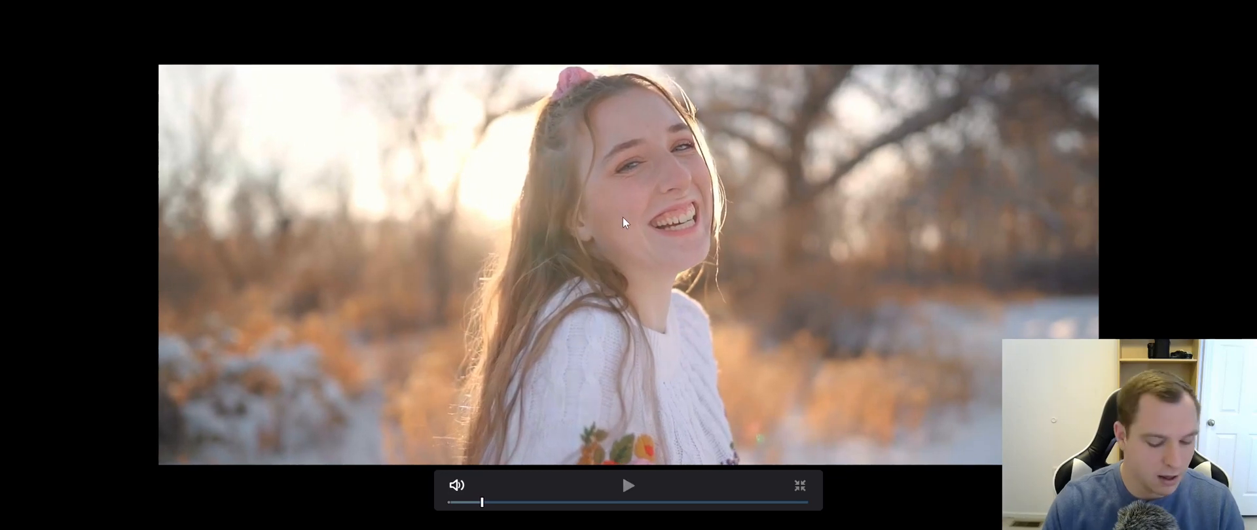
key(Escape)
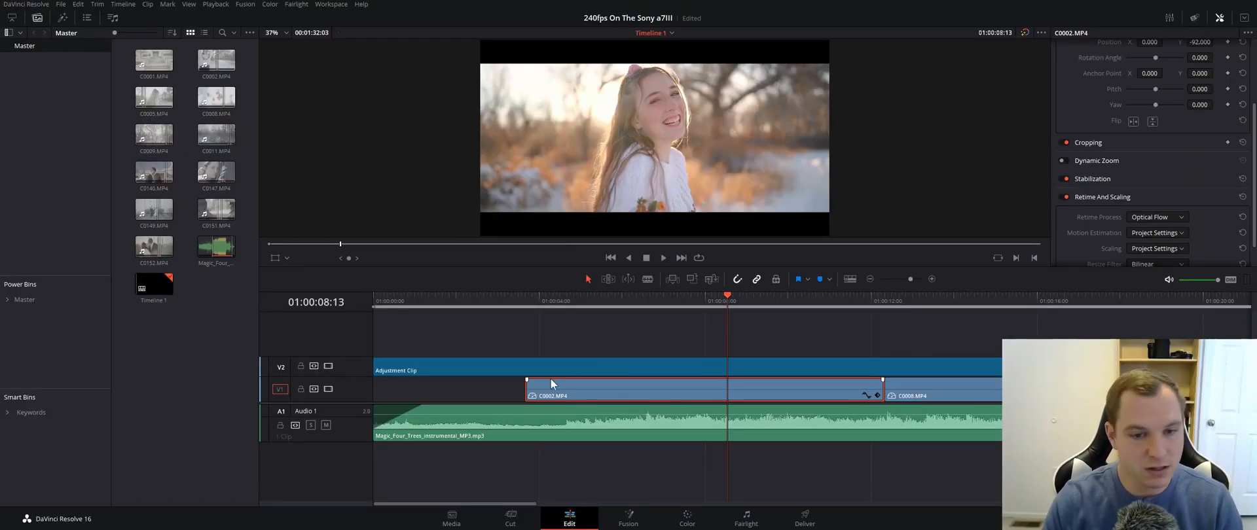
- Undo the extension of C0002.MP4's start and save the project
key(ctrl+z)
key(ctrl+s)
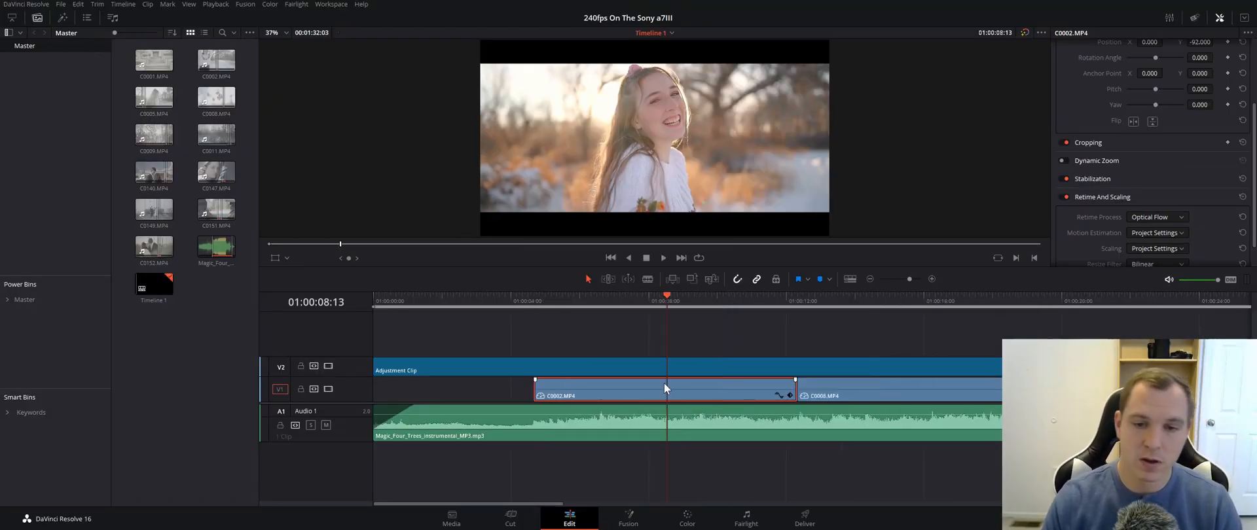
- Select clip C0147.MP4 and place the playhead at 01:00:12:08
scroll(658, 380, down, 4)
click(659, 380)
scroll(658, 380, down, 1)
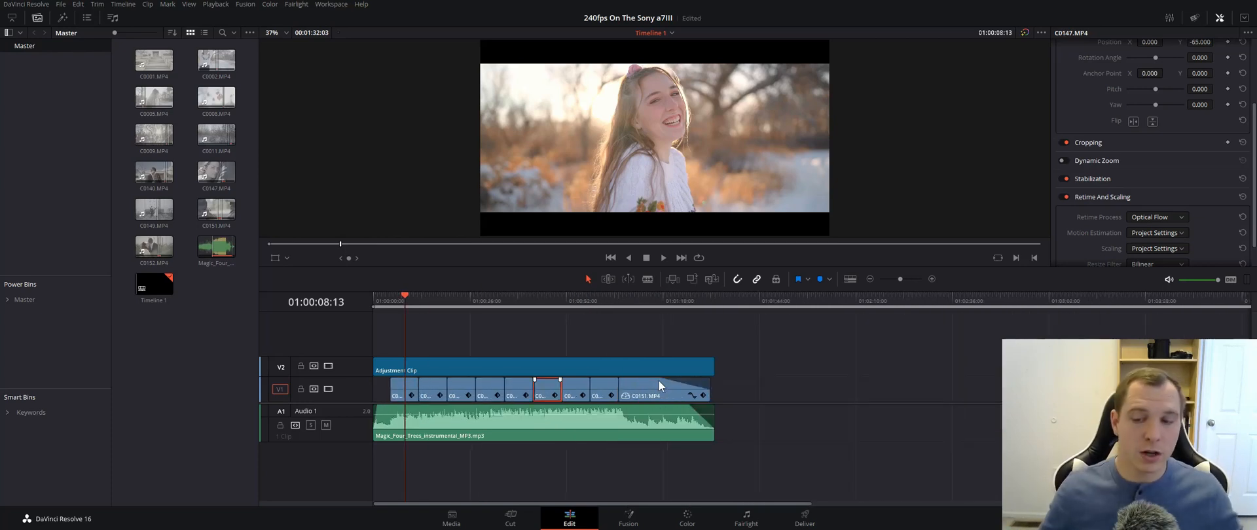
drag(402, 296, 425, 301)
scroll(443, 356, up, 2)
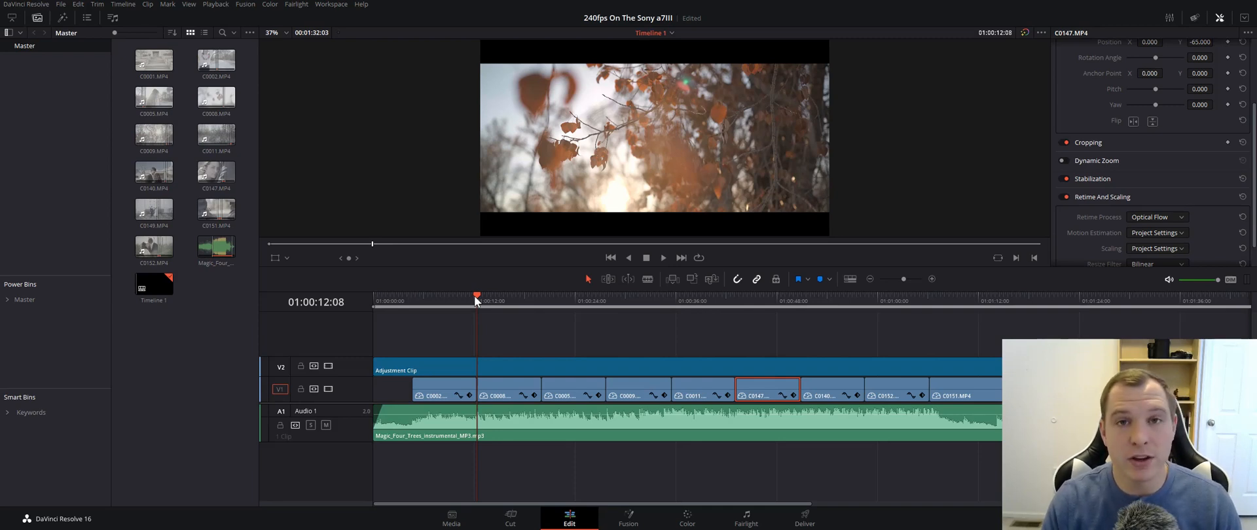
scroll(481, 352, down, 4)
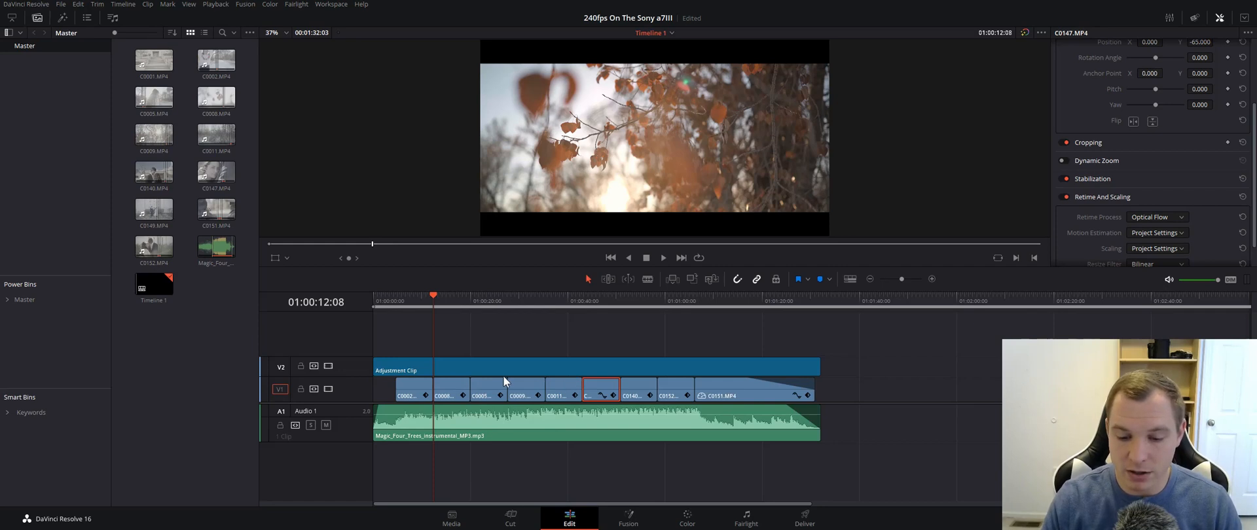
scroll(504, 376, down, 2)
scroll(478, 356, up, 2)
scroll(482, 358, down, 3)
scroll(484, 356, up, 1)
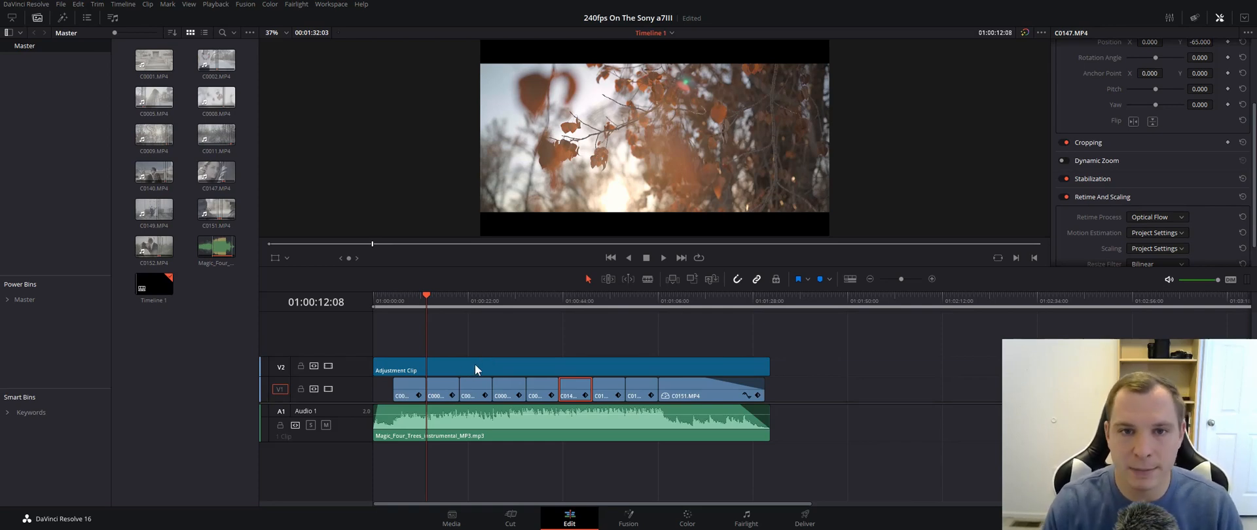
scroll(475, 338, up, 2)
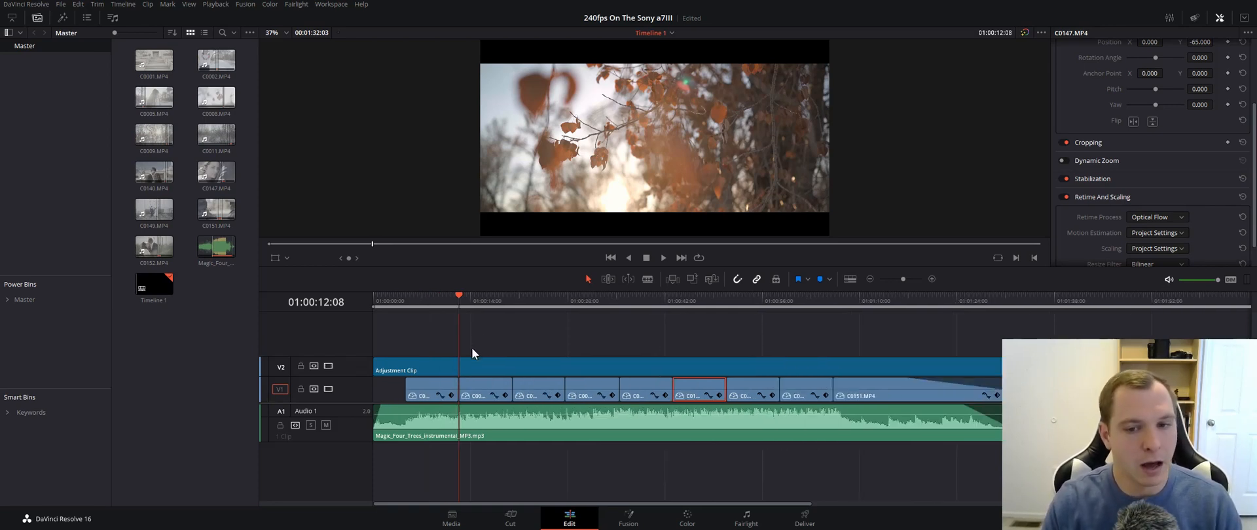
scroll(474, 347, down, 2)
scroll(475, 345, up, 1)
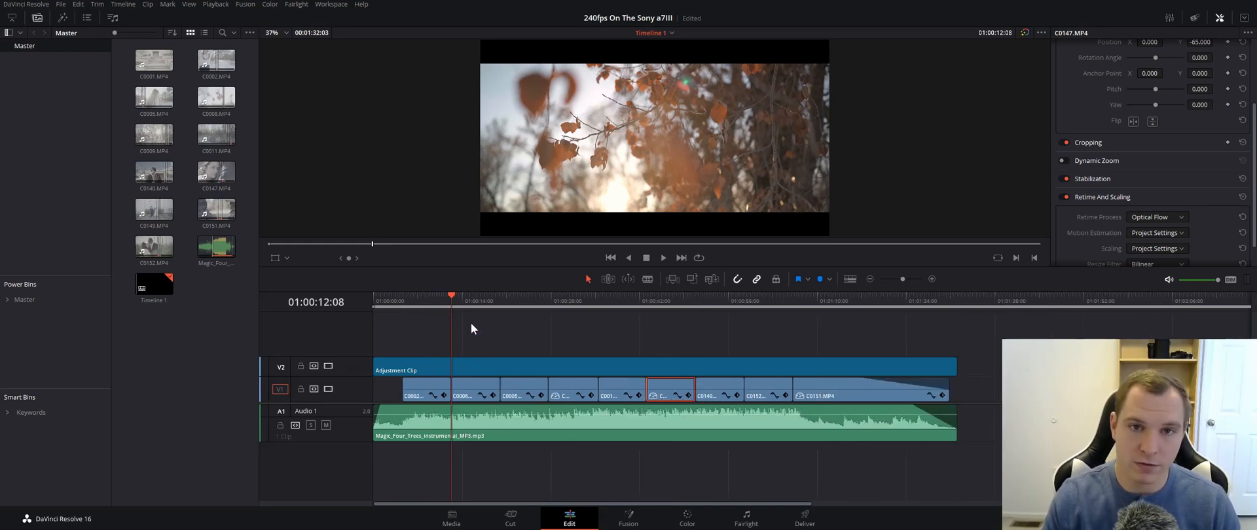
- Move the playhead forward to 01:00:14:11
drag(449, 295, 465, 295)
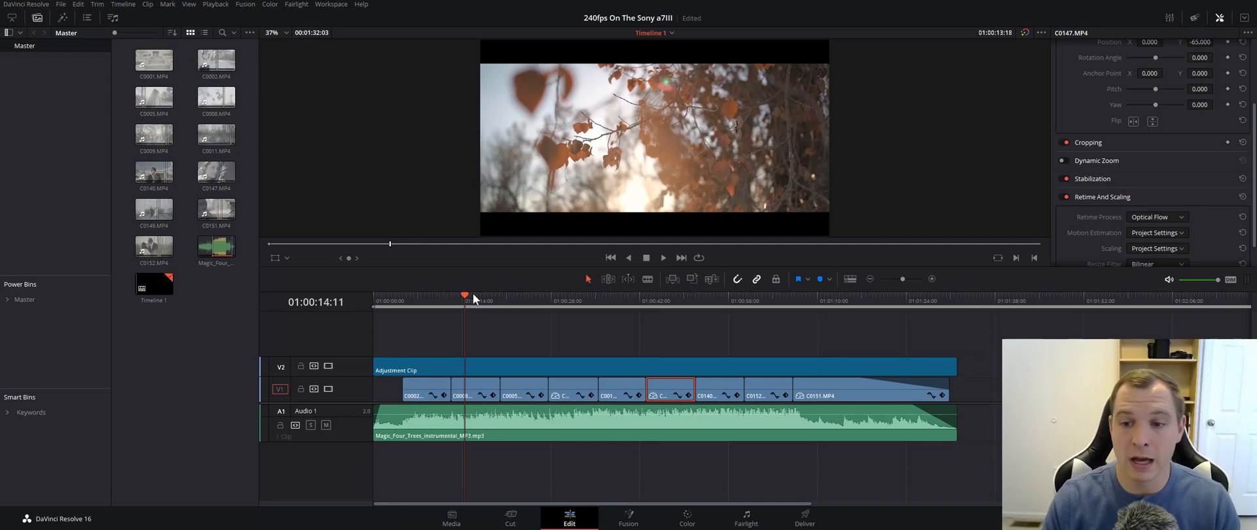
- Scrub through the third clip on V1, the woman's long hair seen from behind, and leave the playhead at 01:00:24:01
scroll(467, 356, down, 2)
scroll(465, 357, up, 1)
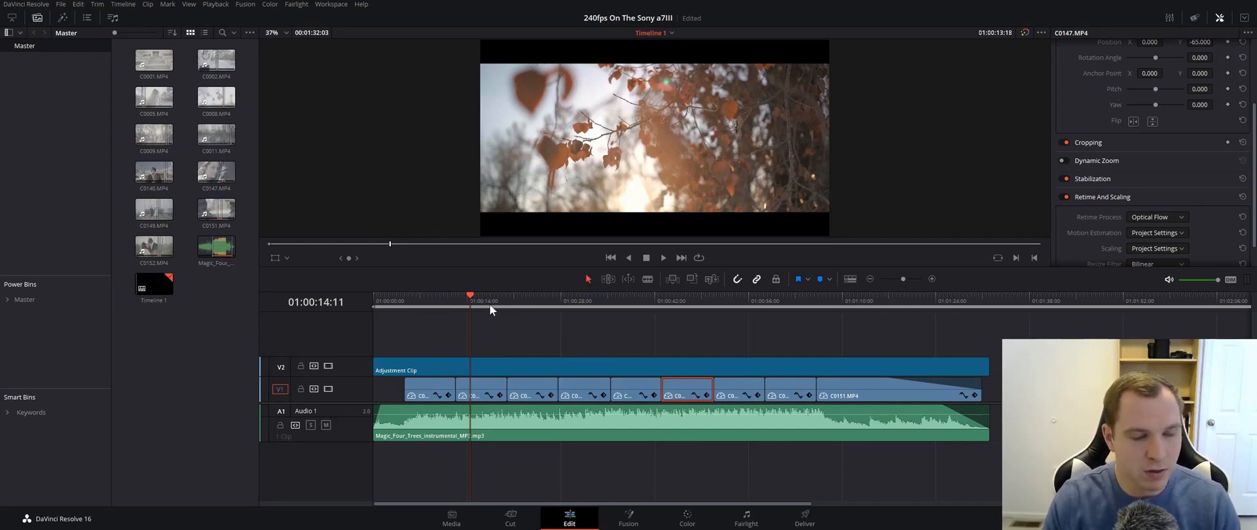
click(527, 301)
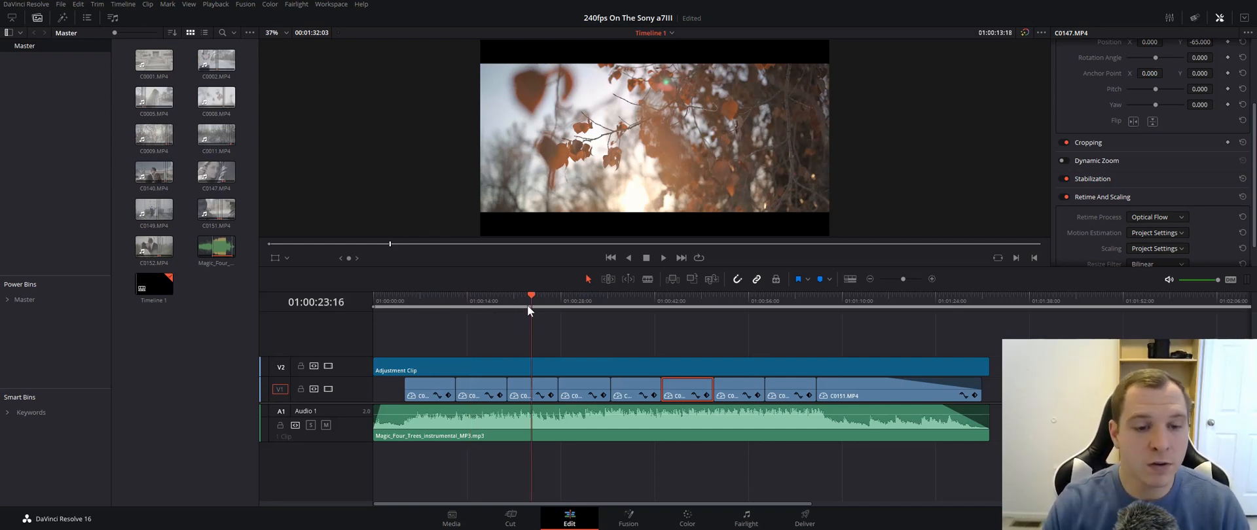
click(517, 301)
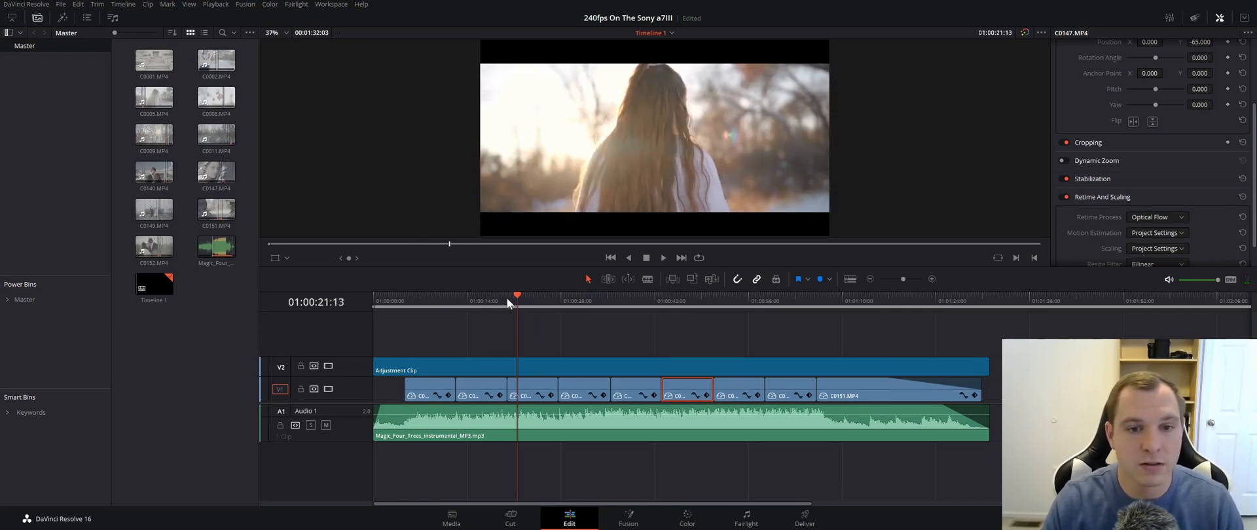
click(522, 294)
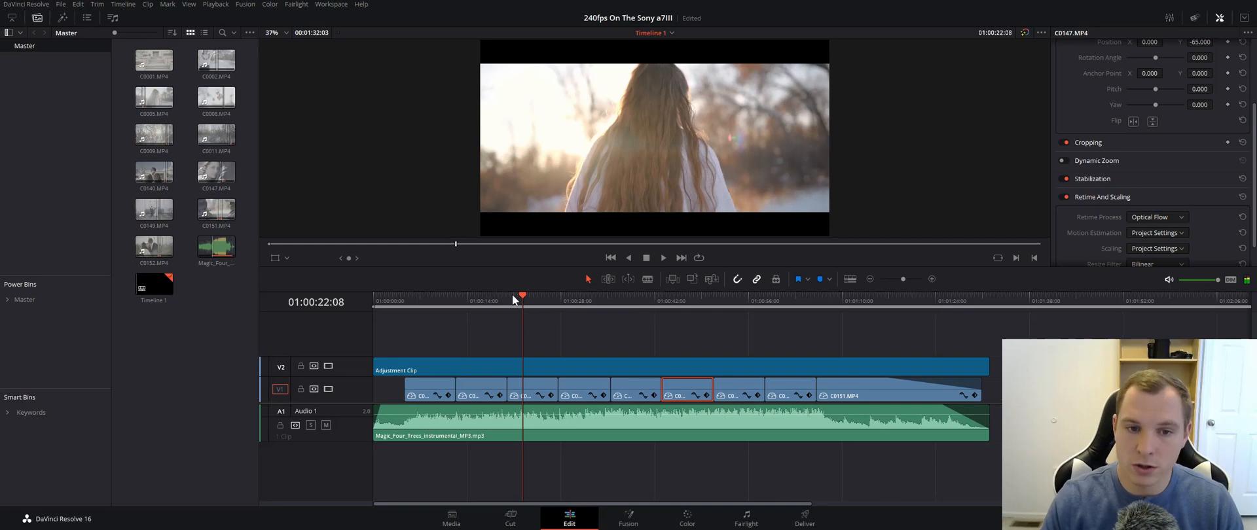
click(527, 296)
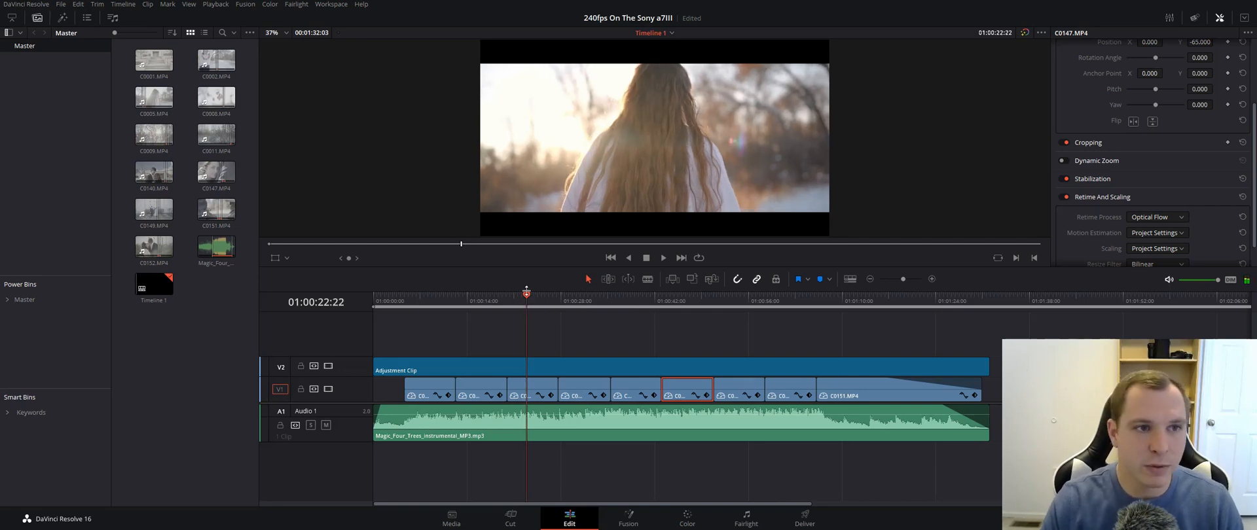
click(534, 298)
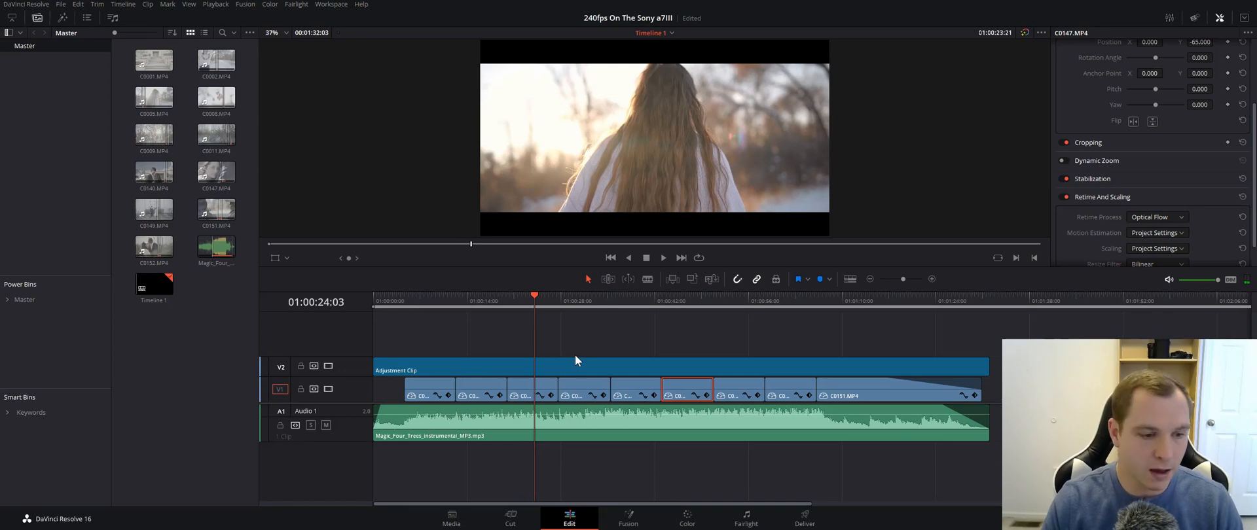
drag(535, 296, 534, 298)
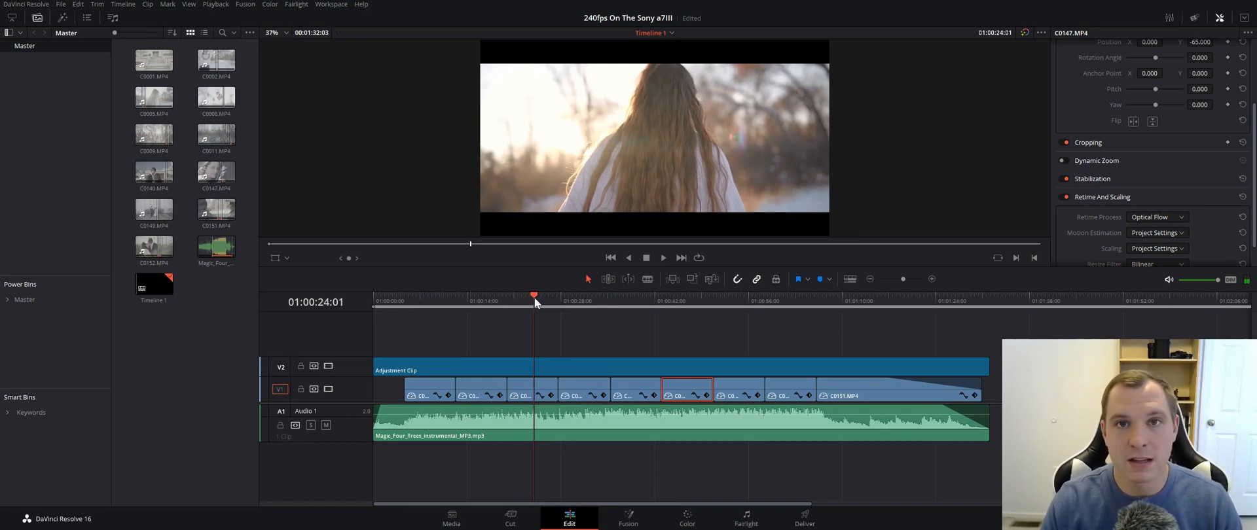